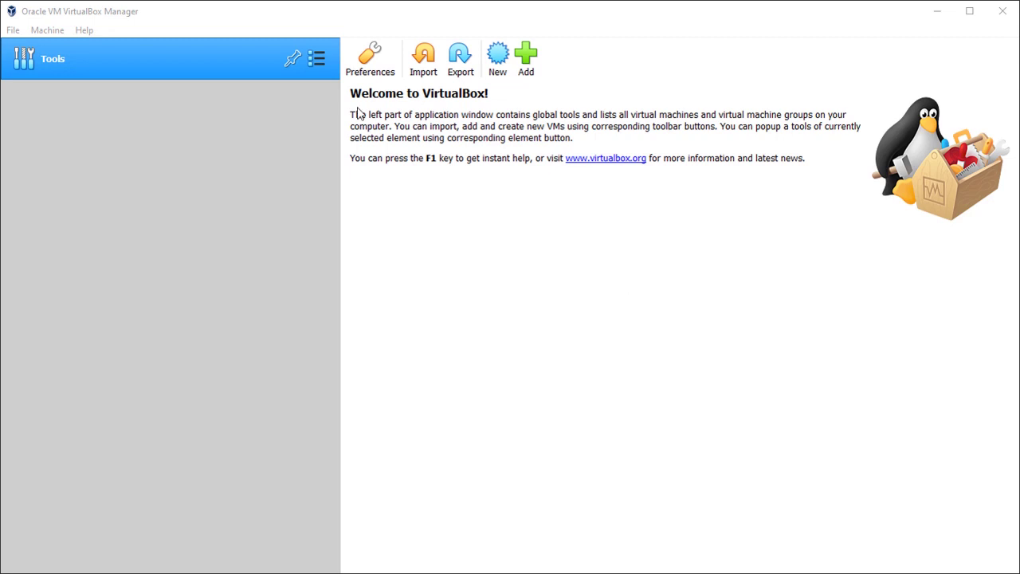
- Begin a new virtual machine named "Ubuntu 18 Server" with type Linux and version Ubuntu (64-bit)
left_click(223, 19)
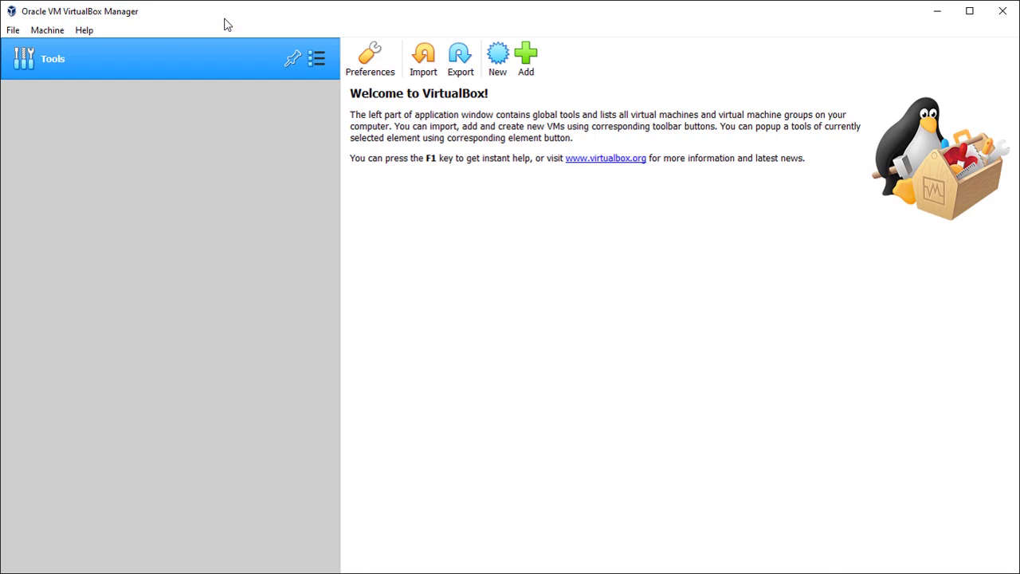
left_click(497, 58)
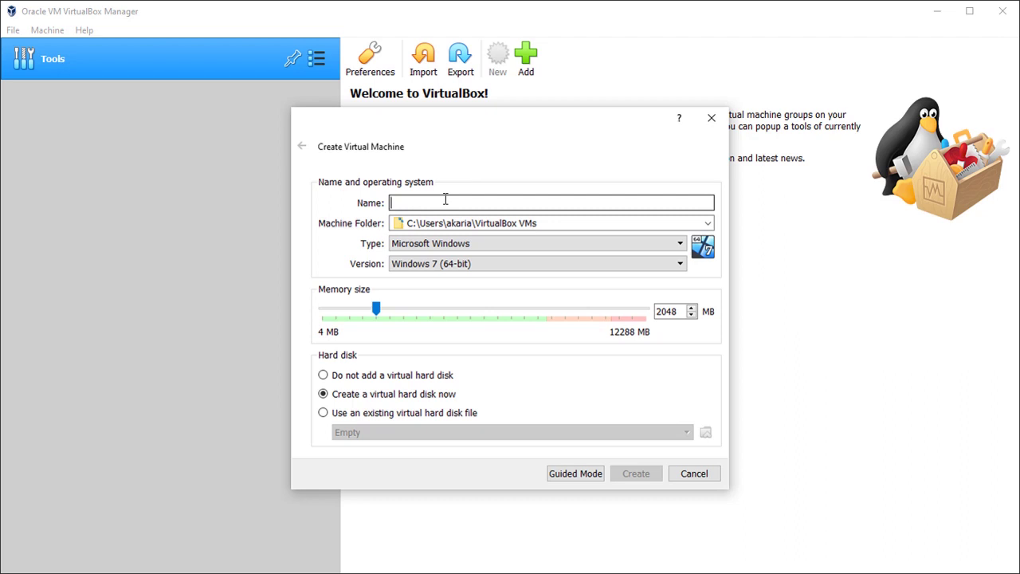
type("Ub")
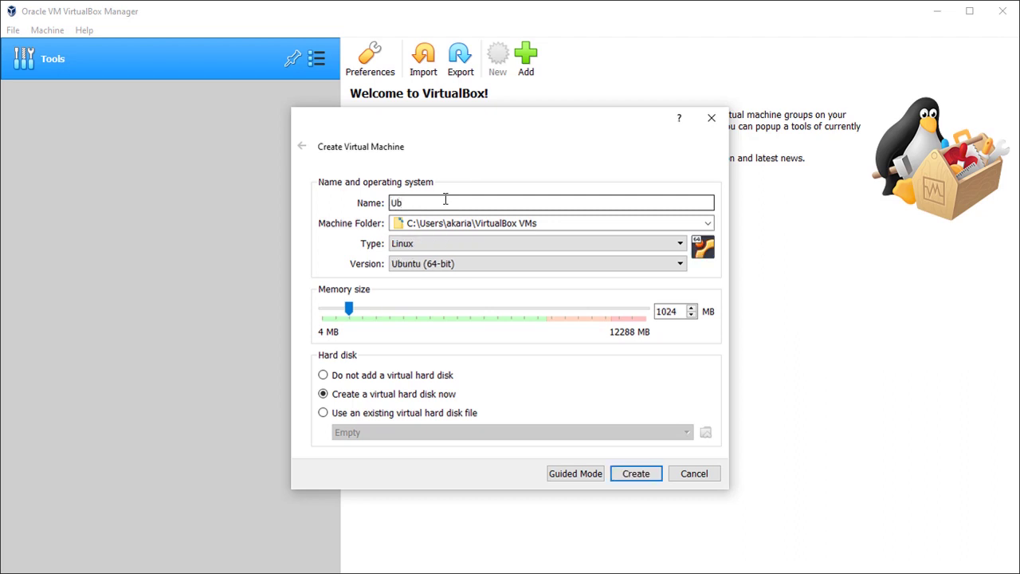
type("untu 18")
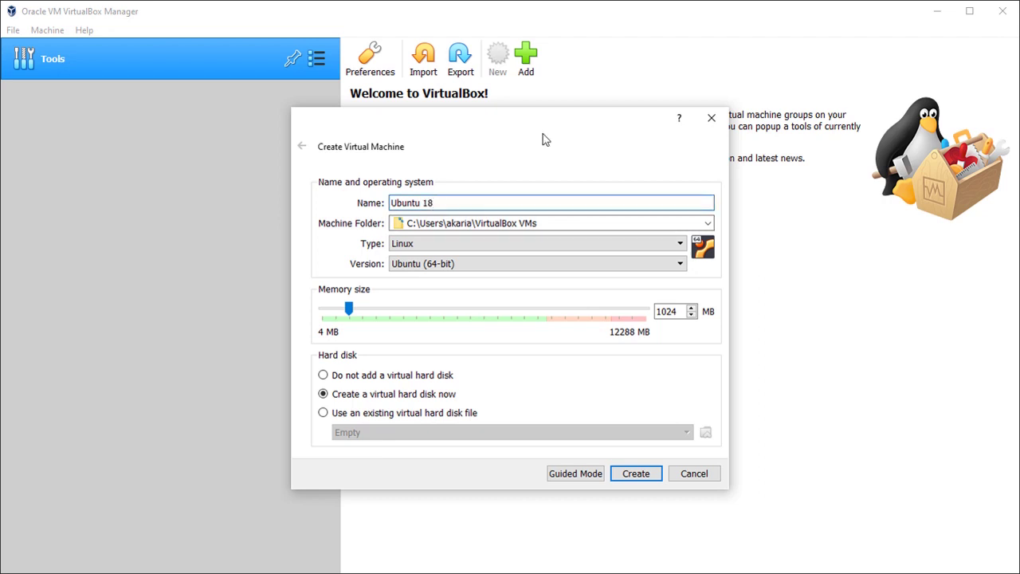
type(" Server")
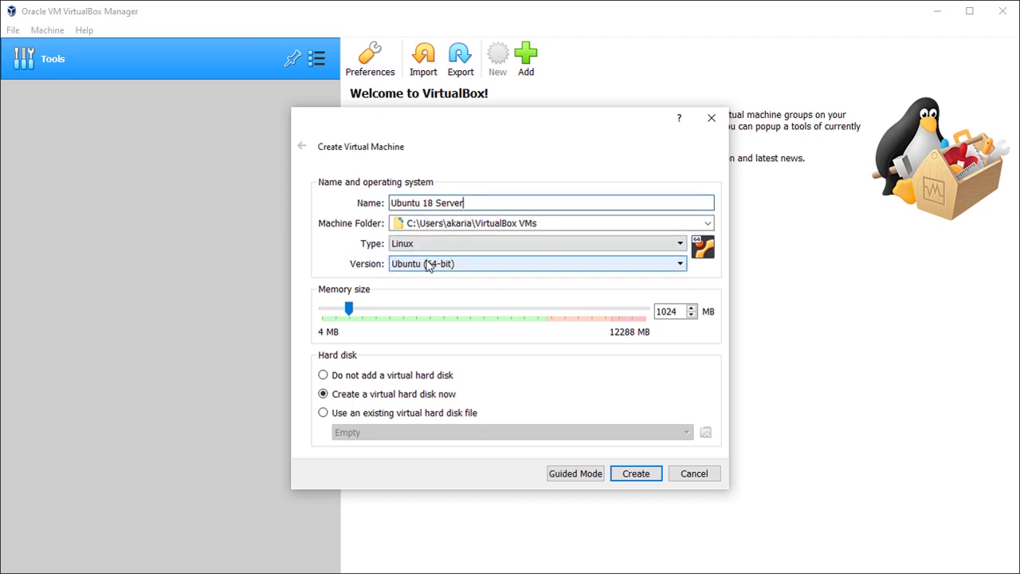
- Set the new virtual machine's memory size to 4096 MB and proceed to creating its virtual hard disk
double_click(676, 315)
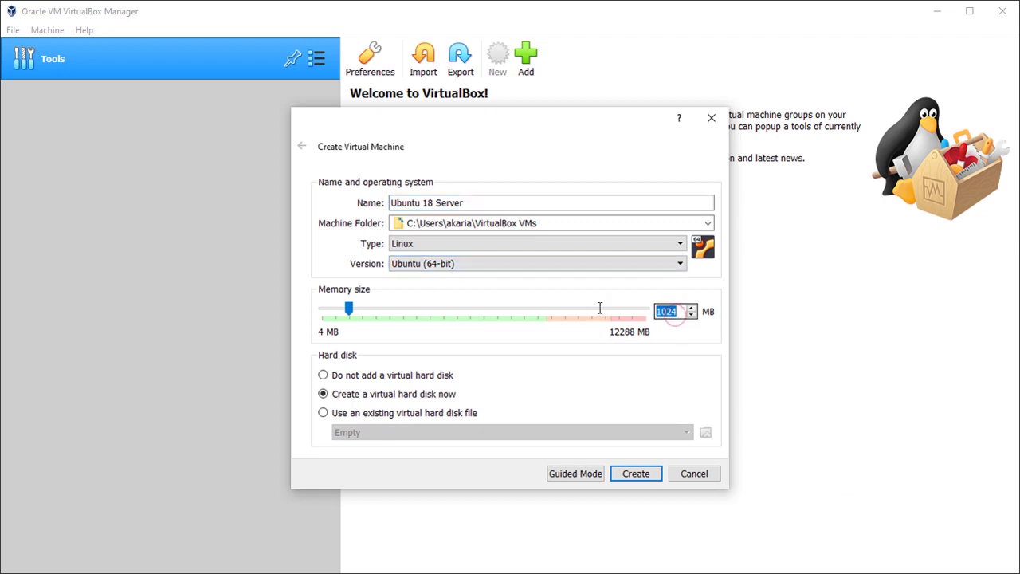
type("409")
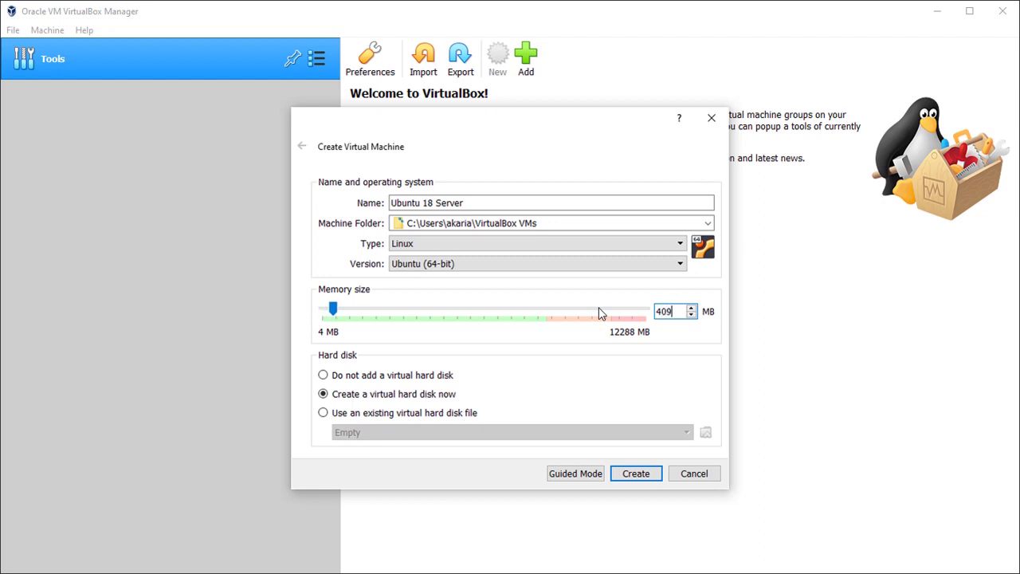
type("6")
left_click(636, 474)
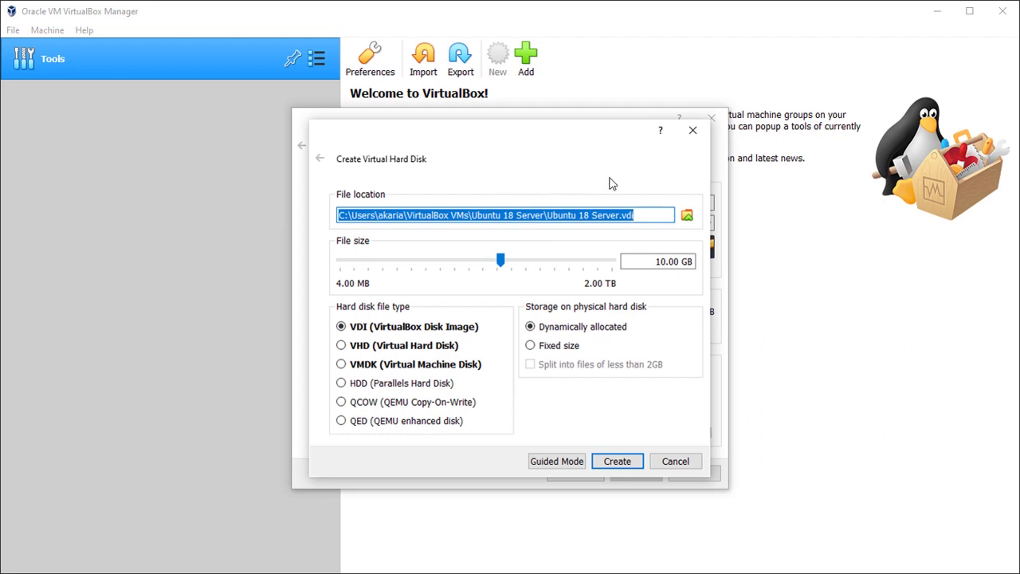
- Create a fixed-size VDI virtual hard disk of 40 GB at the default file location
left_click(661, 215)
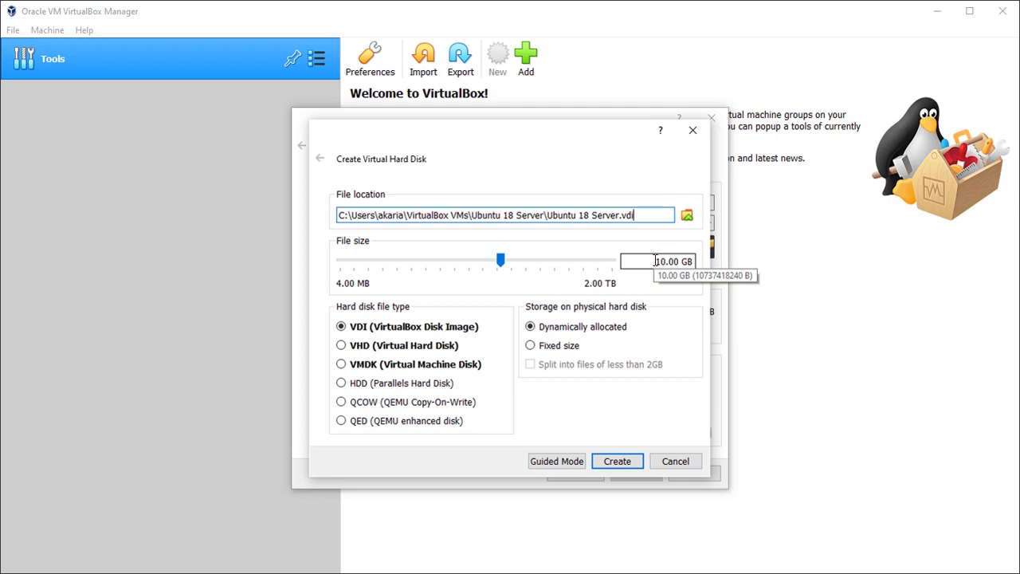
left_click_drag(655, 261, 666, 261)
type("40")
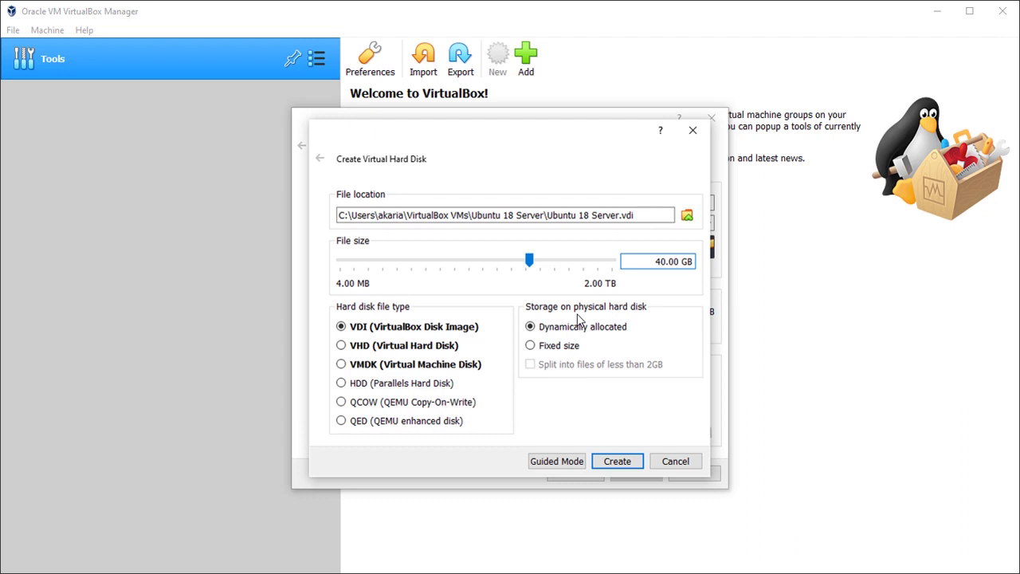
left_click(533, 348)
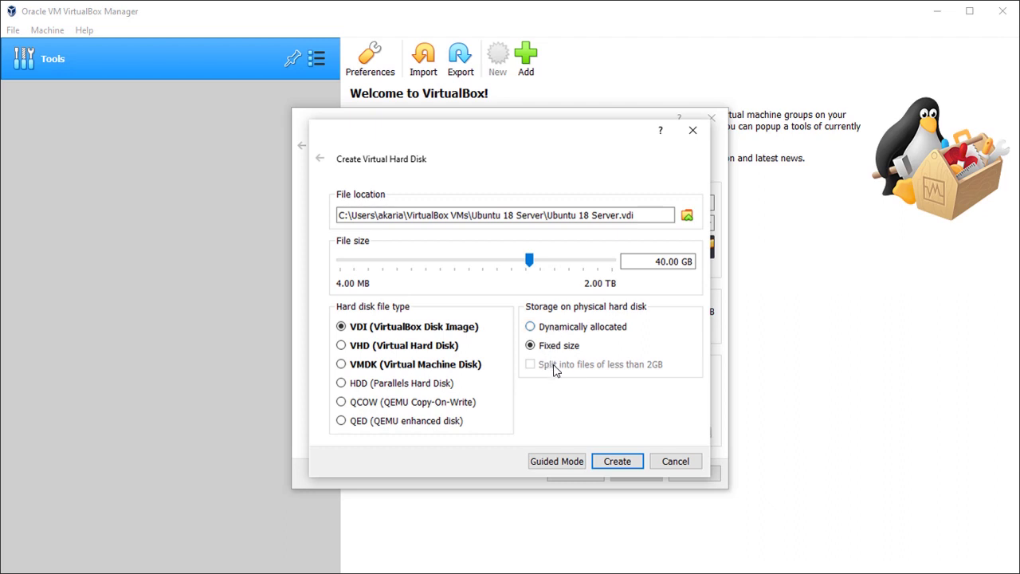
left_click(612, 462)
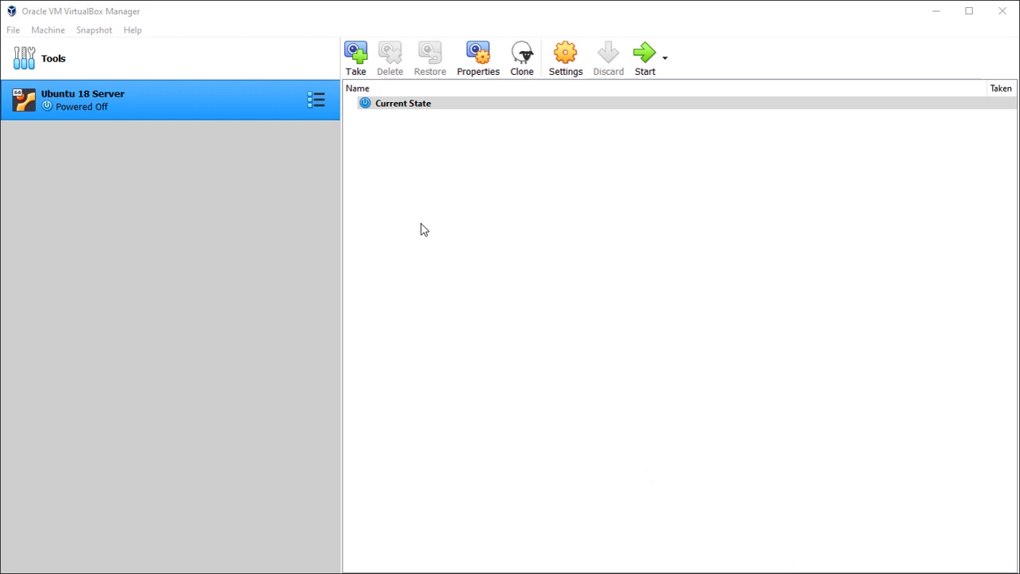
- Increase the processor count of the Ubuntu 18 Server machine to the end of the green range and save the settings
left_click(193, 107)
left_click(192, 103)
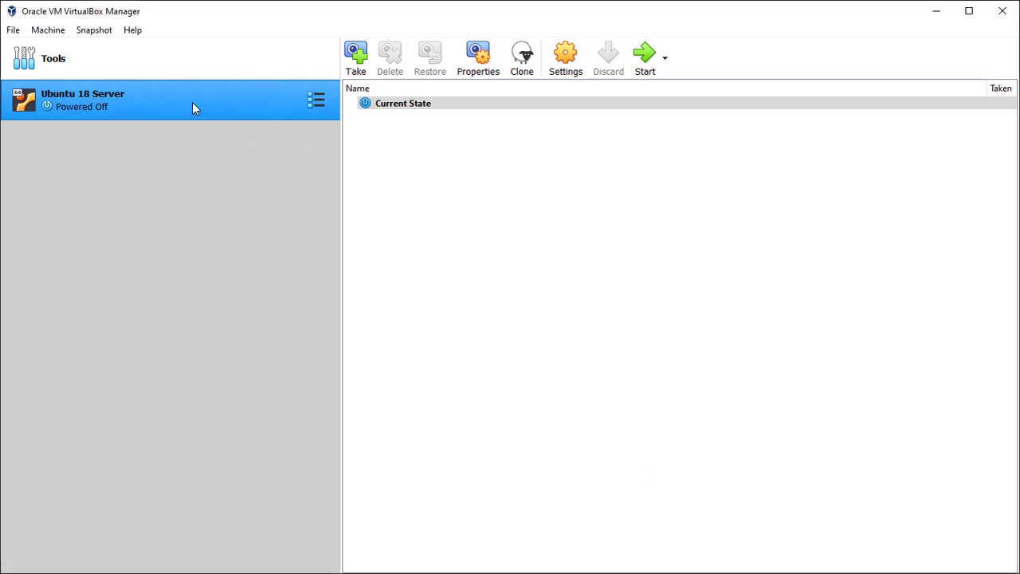
left_click(556, 72)
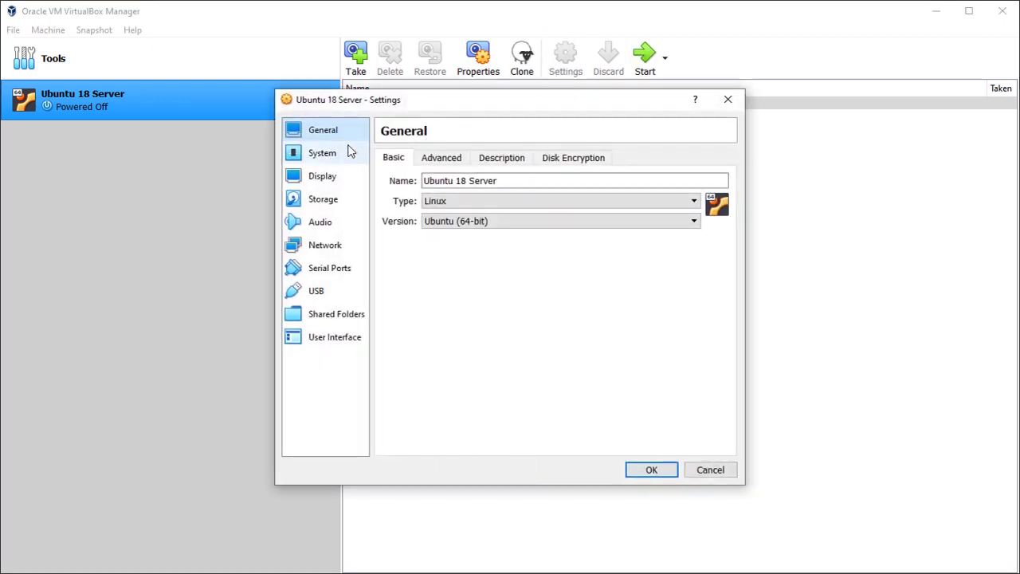
left_click(327, 153)
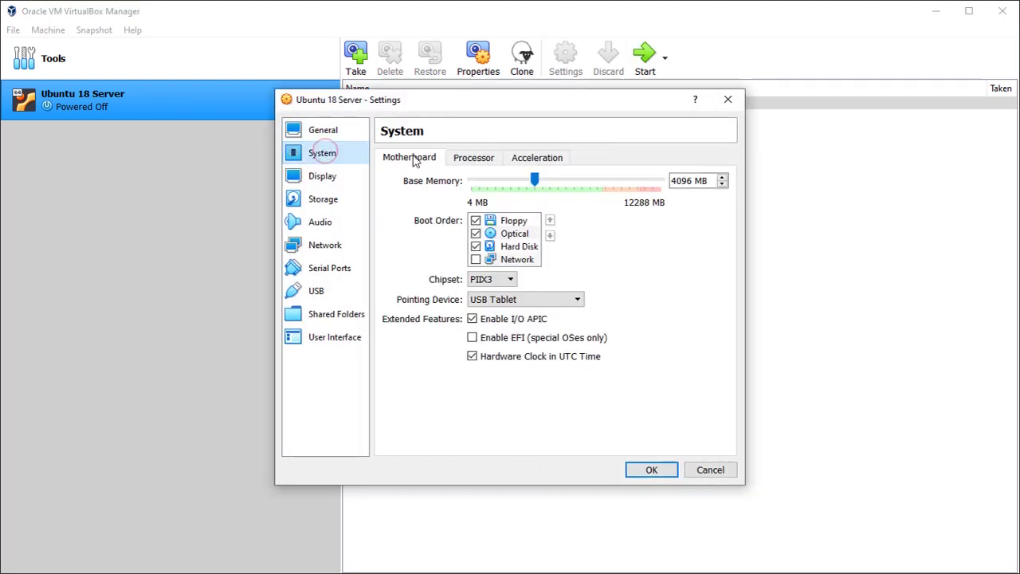
left_click(458, 158)
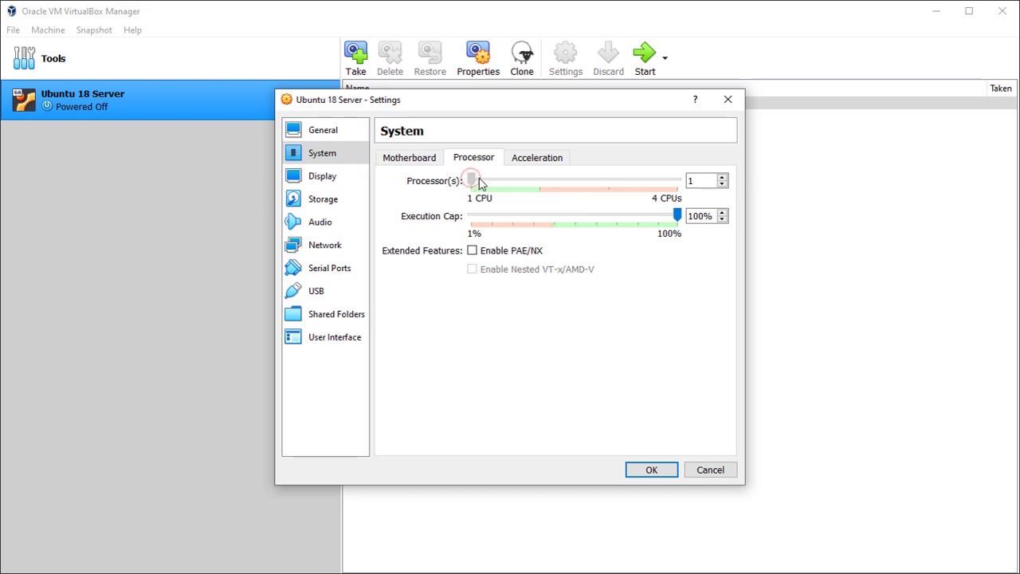
left_click_drag(470, 181, 530, 183)
left_click(649, 470)
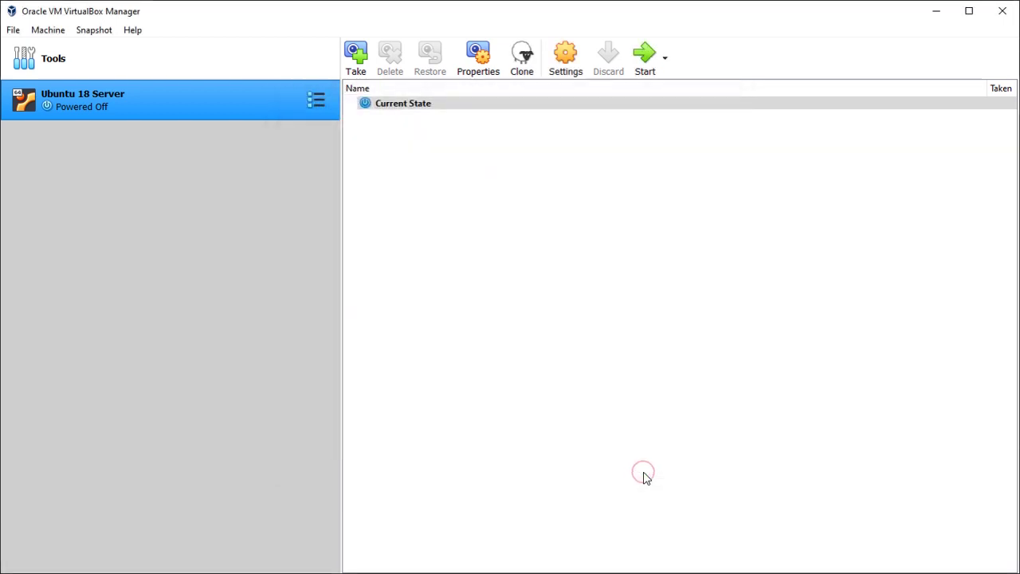
- Start the Ubuntu 18 Server machine with ubuntu-18.04.4-live-server-amd64.iso as its start-up disk
left_click(645, 60)
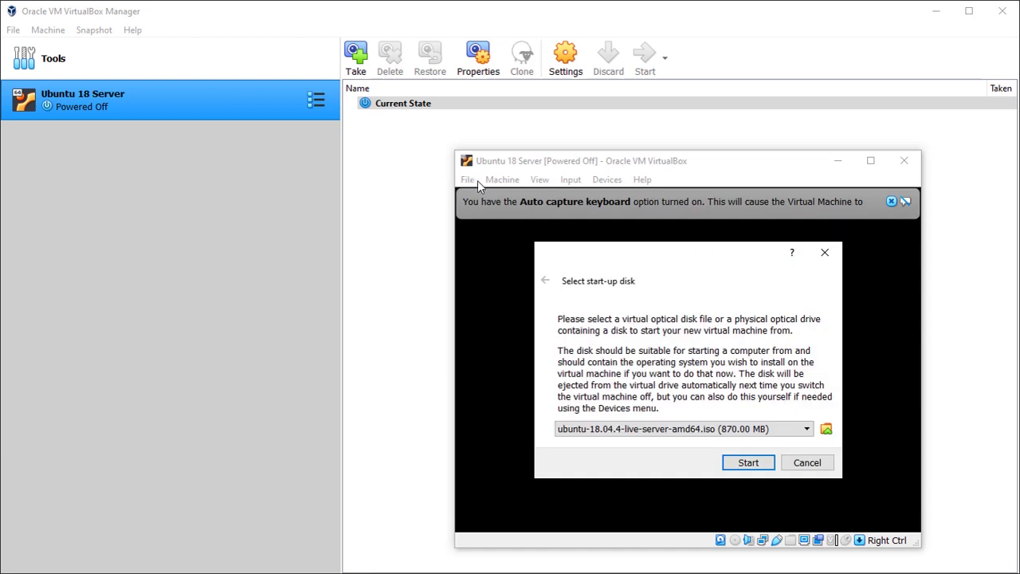
left_click(538, 166)
left_click(687, 431)
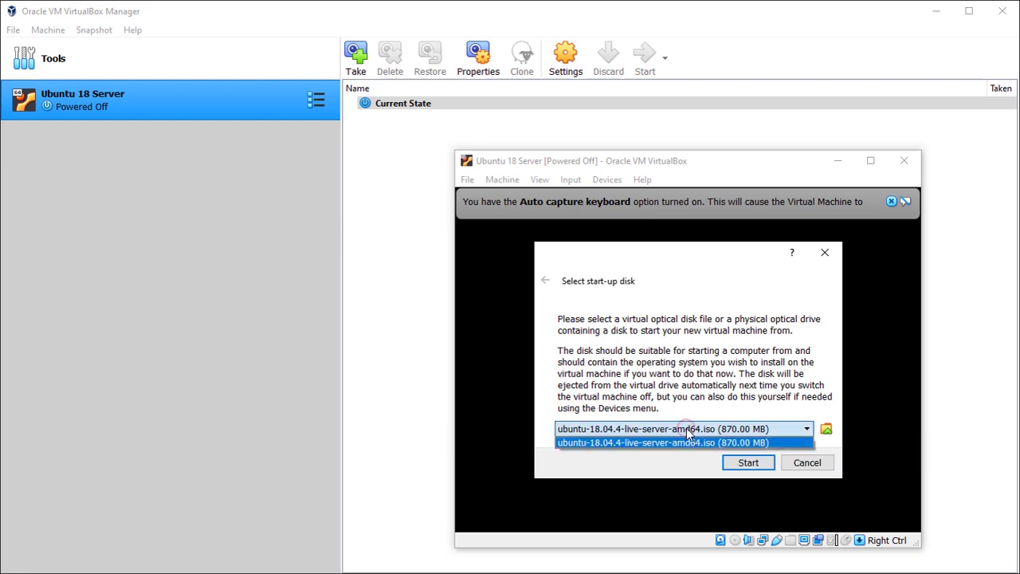
left_click(686, 431)
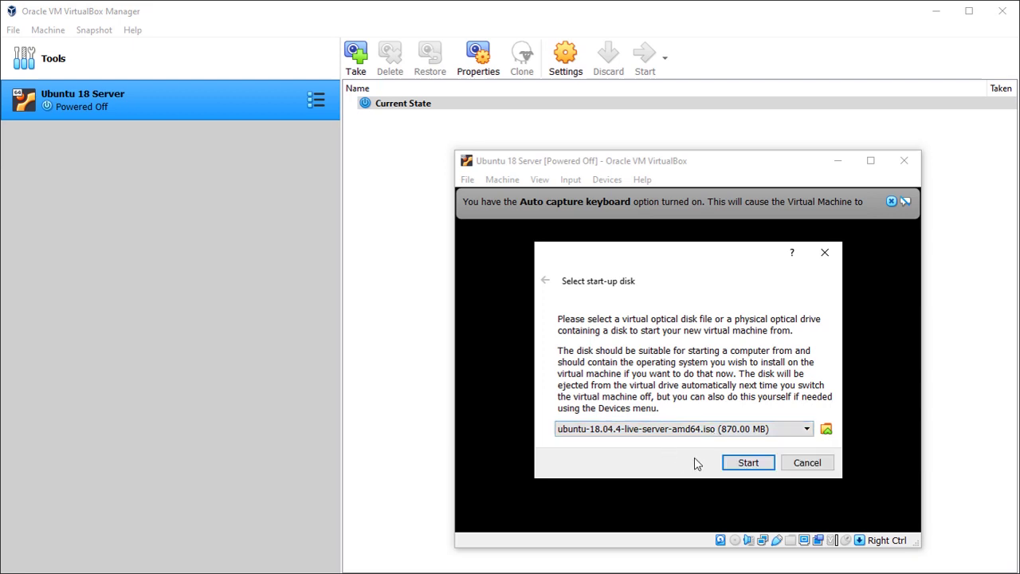
left_click(745, 462)
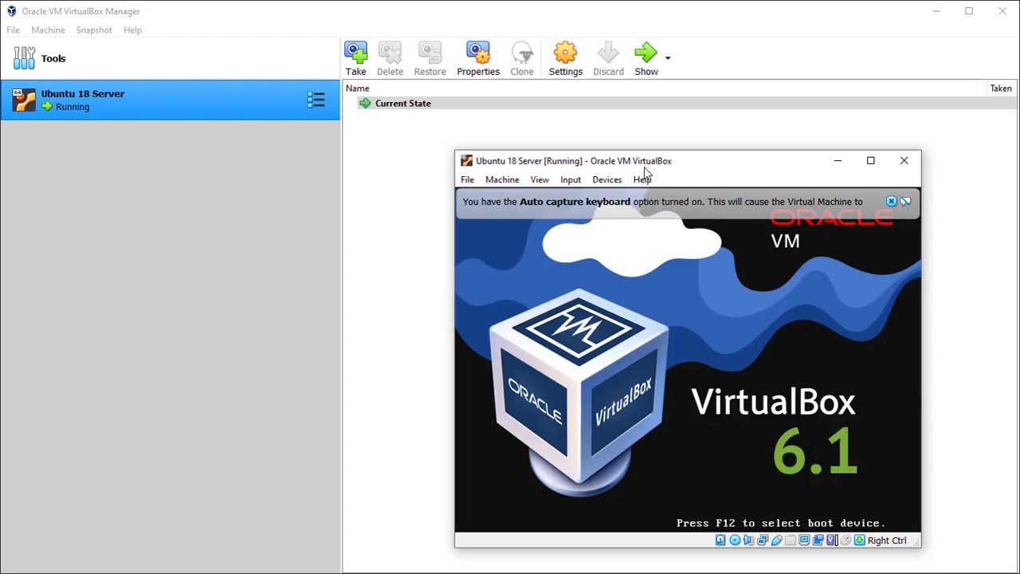
- Reposition the running virtual machine's window and dismiss the keyboard capture and mouse pointer integration notices
left_click_drag(643, 167, 490, 99)
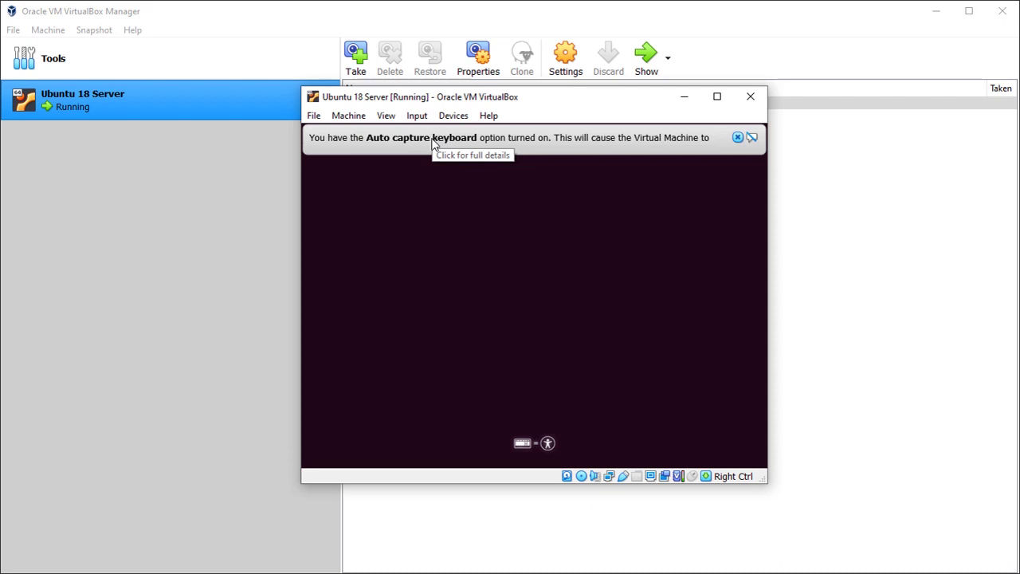
left_click(737, 138)
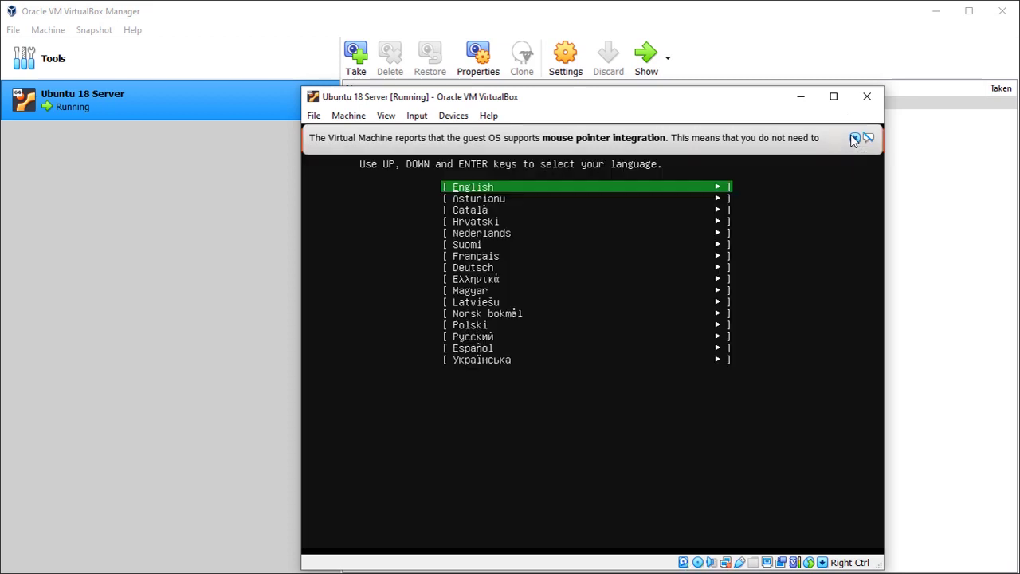
left_click(853, 140)
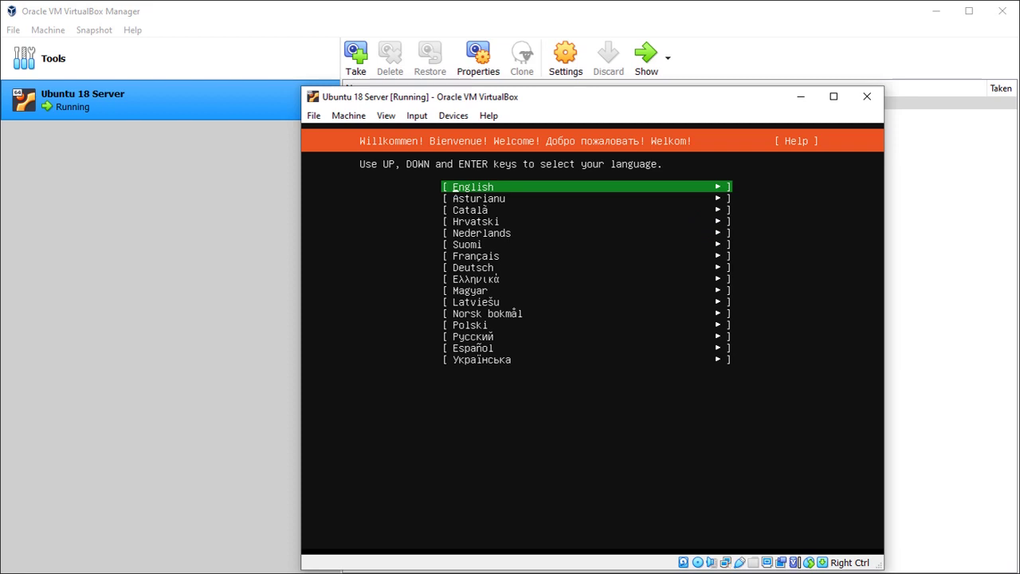
- Choose English as the installer language, then set the keyboard layout to English (UK) and accept the keyboard configuration
key("Return")
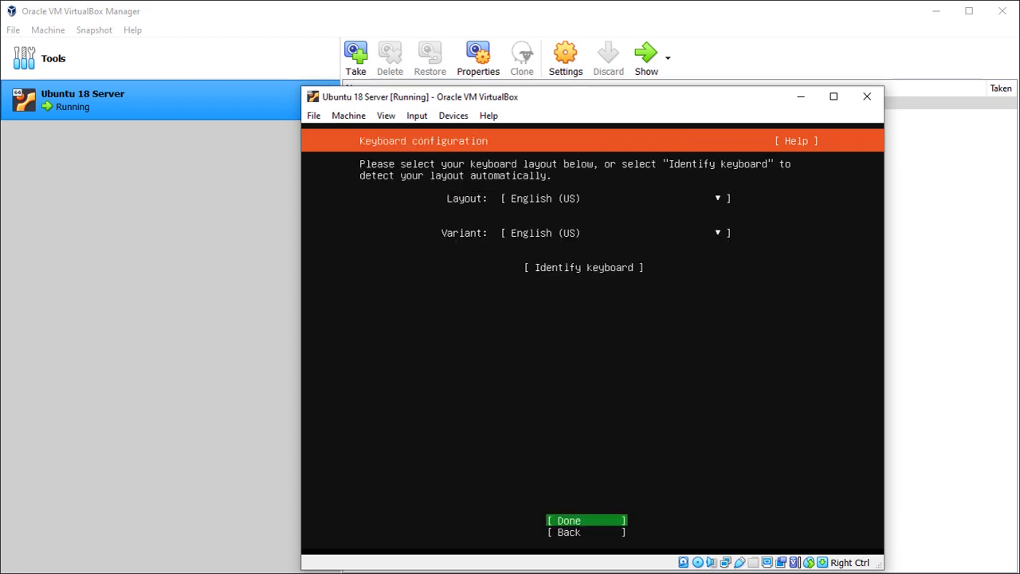
key("Up")
key("Up")
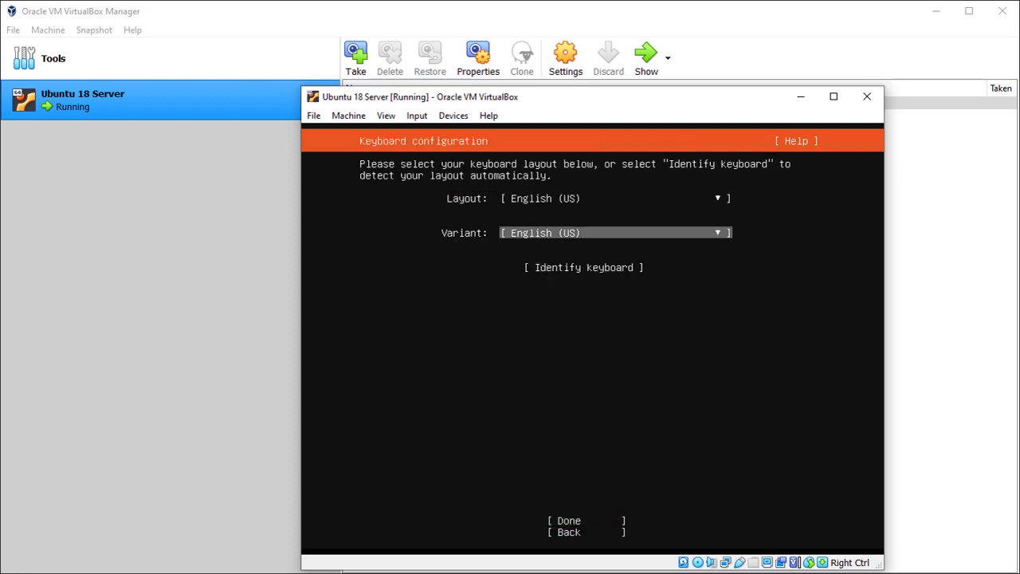
key("Up")
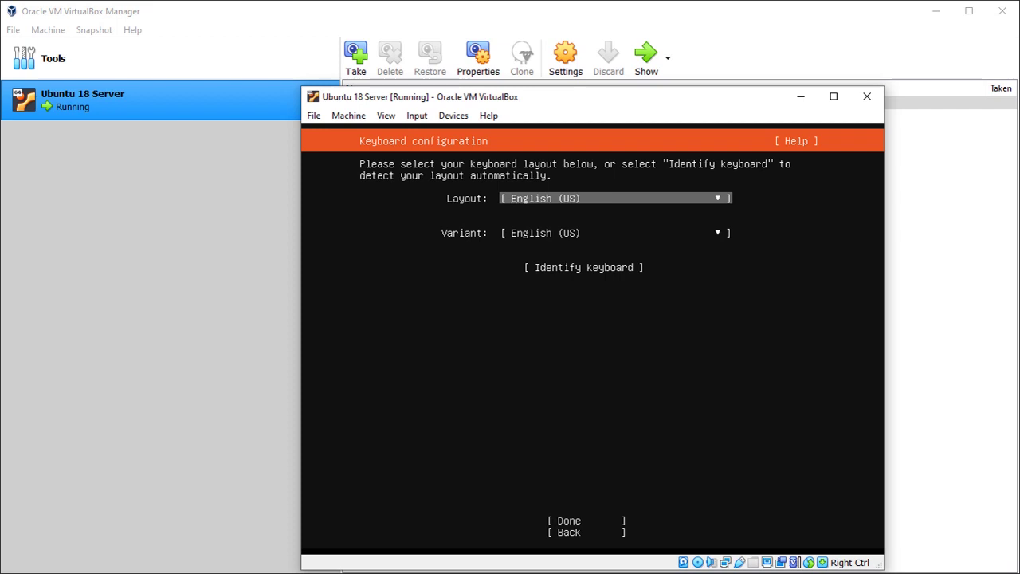
key("Return")
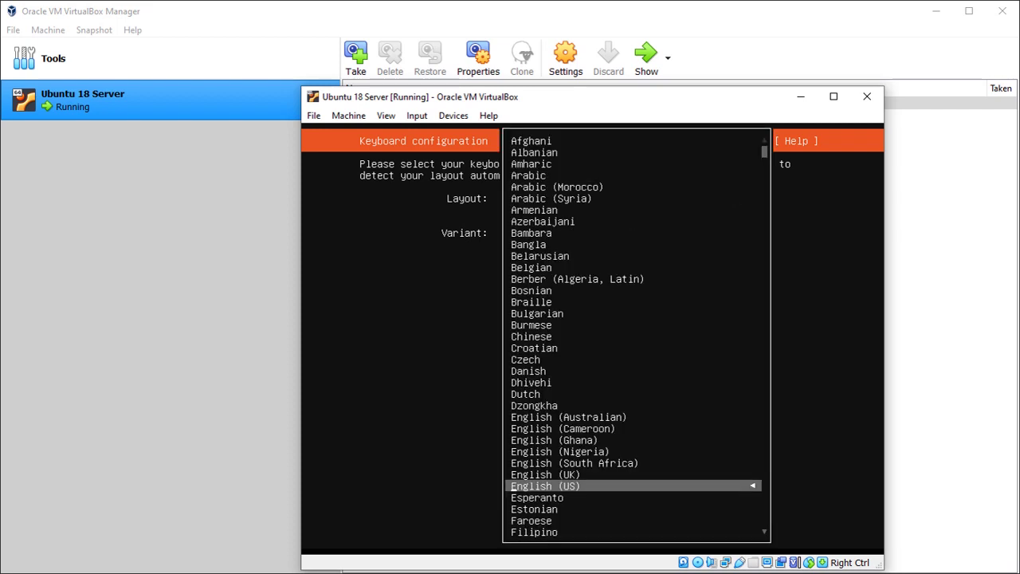
key("Up")
key("Return")
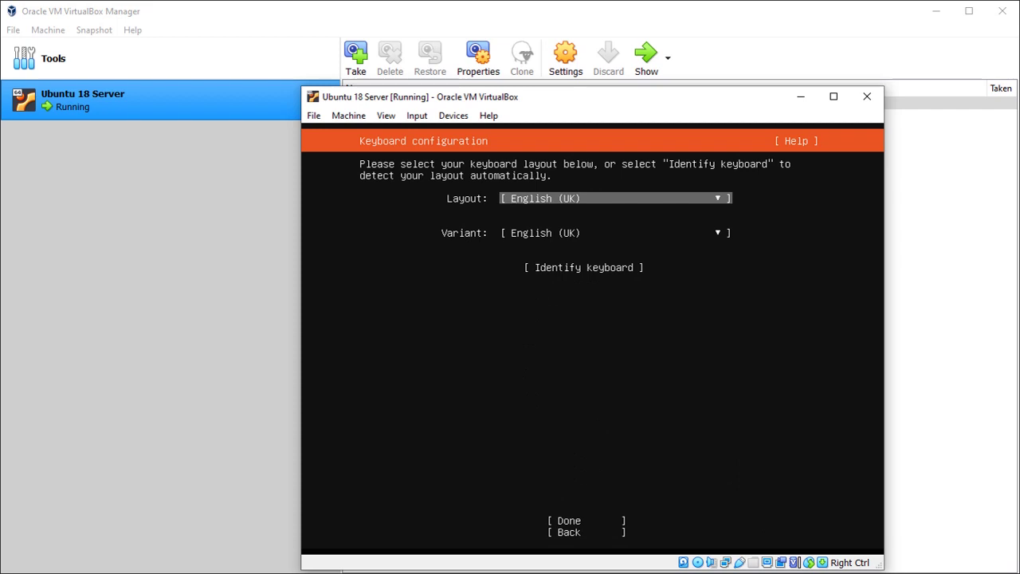
key("Down")
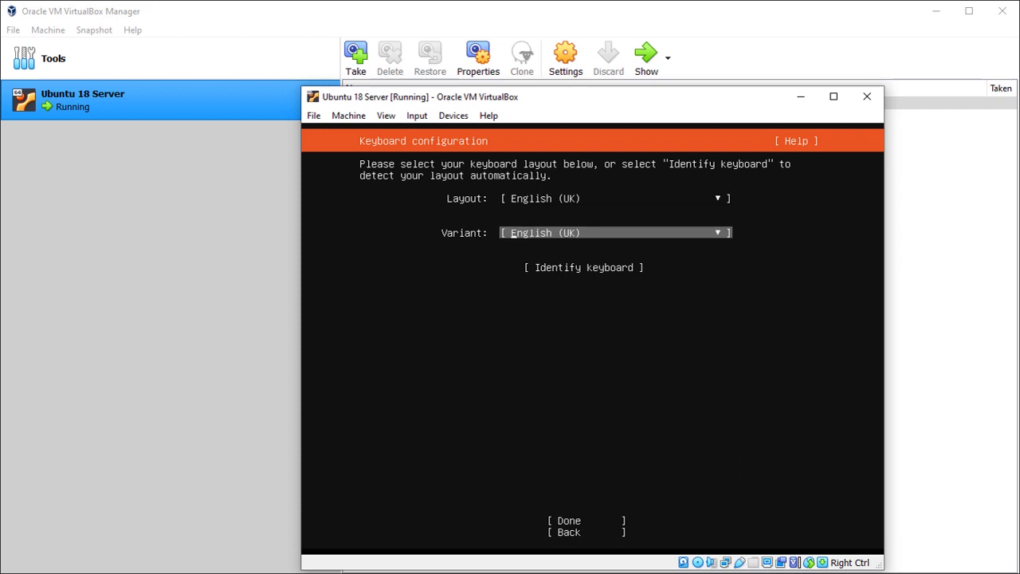
key("Down")
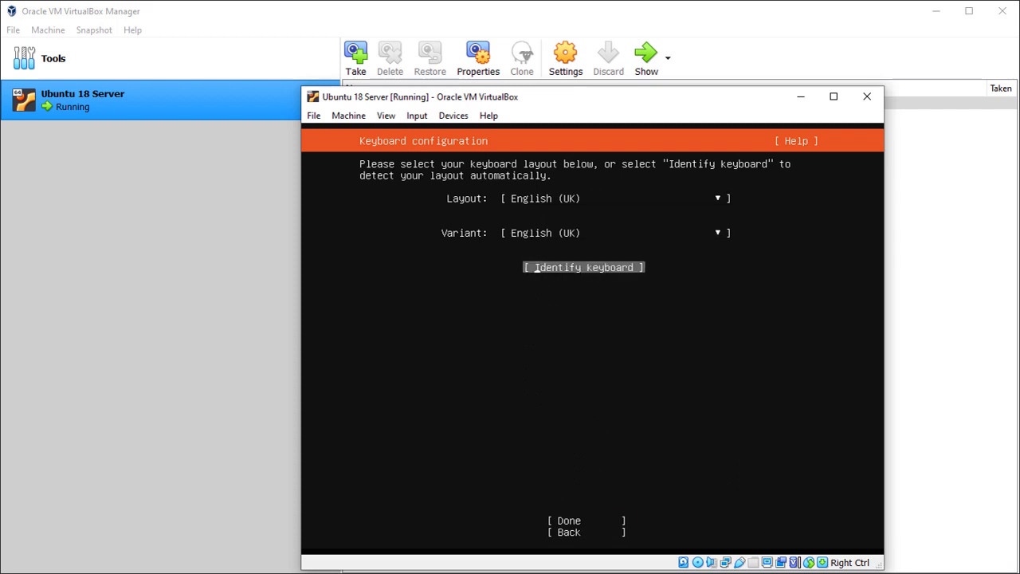
key("Down")
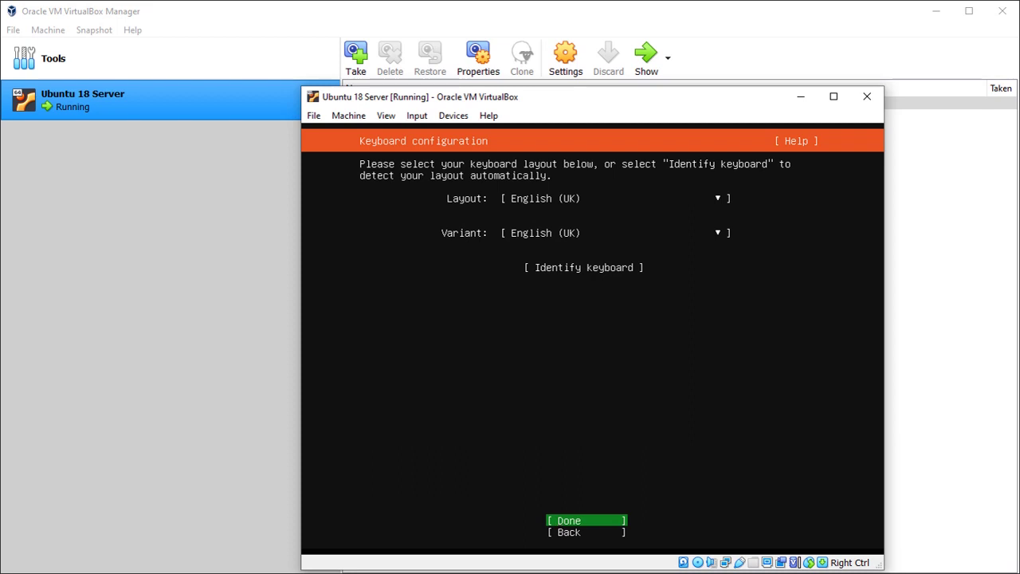
key("Return")
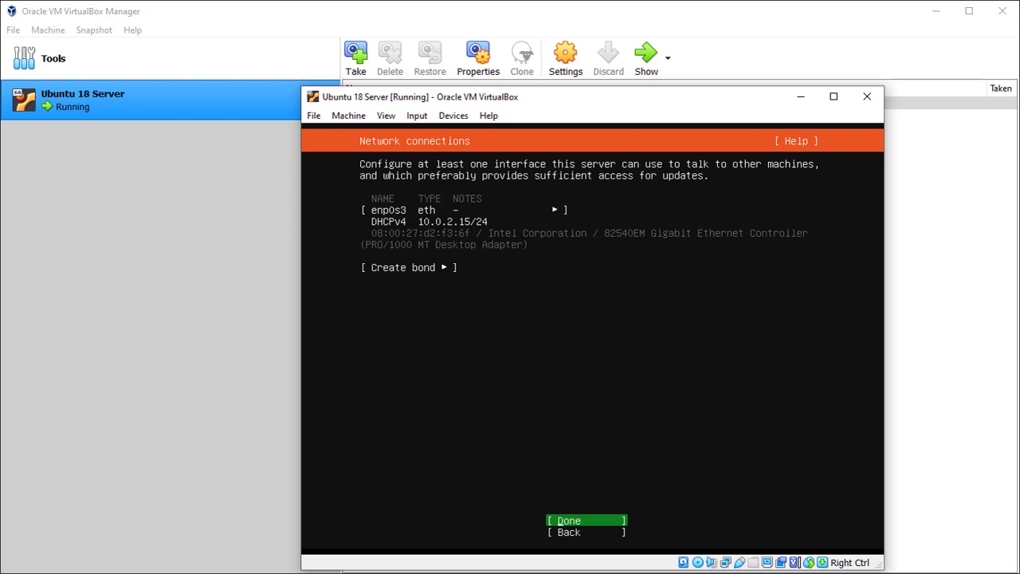
- Accept the default enp0s3 network connection and leave the proxy address blank in the installer
key("Up")
key("Down")
key("Return")
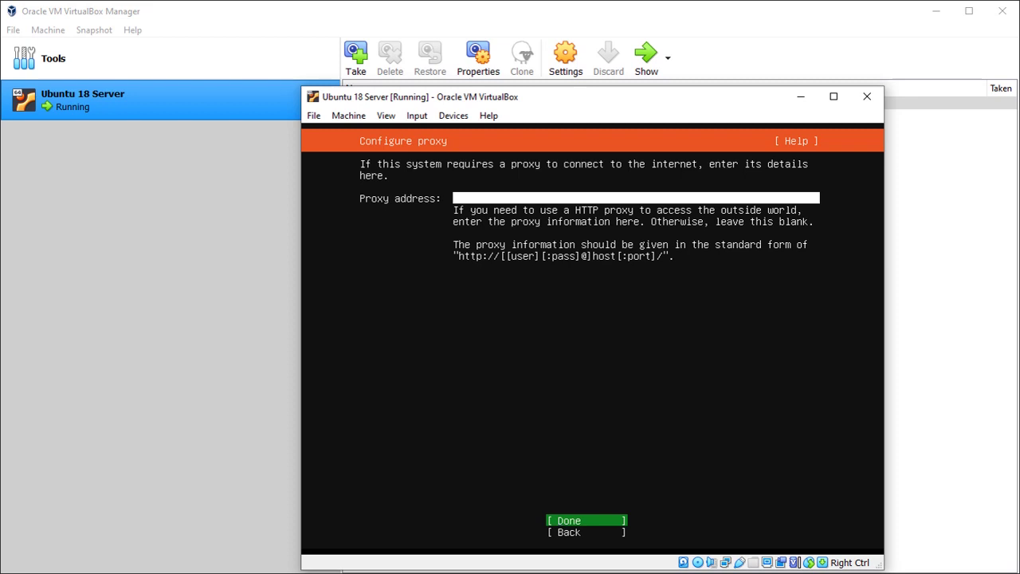
key("Return")
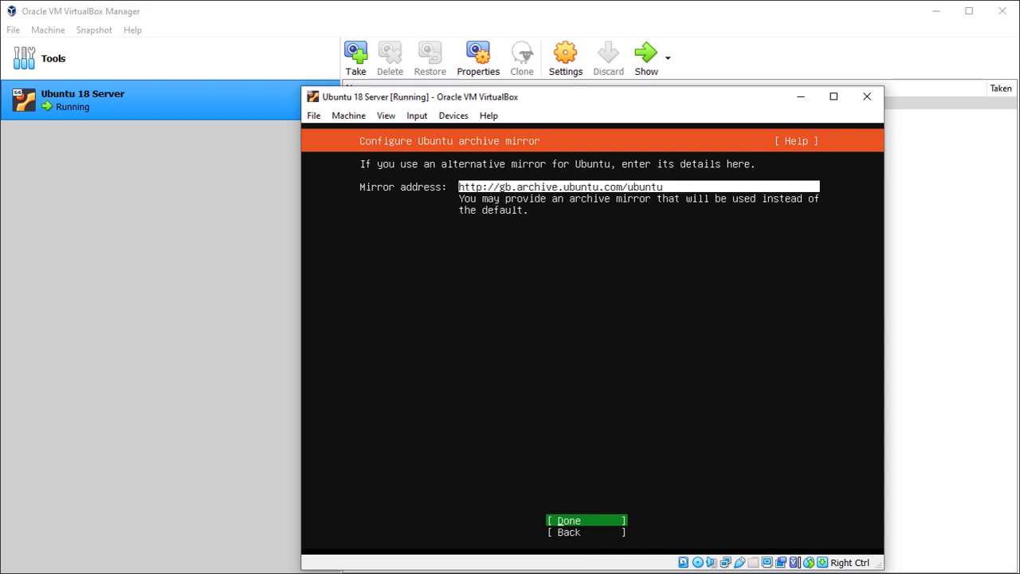
- Keep the default Ubuntu archive mirror, then choose to use the entire 40 GB VBOX hard disk and set up LVM
key("Return")
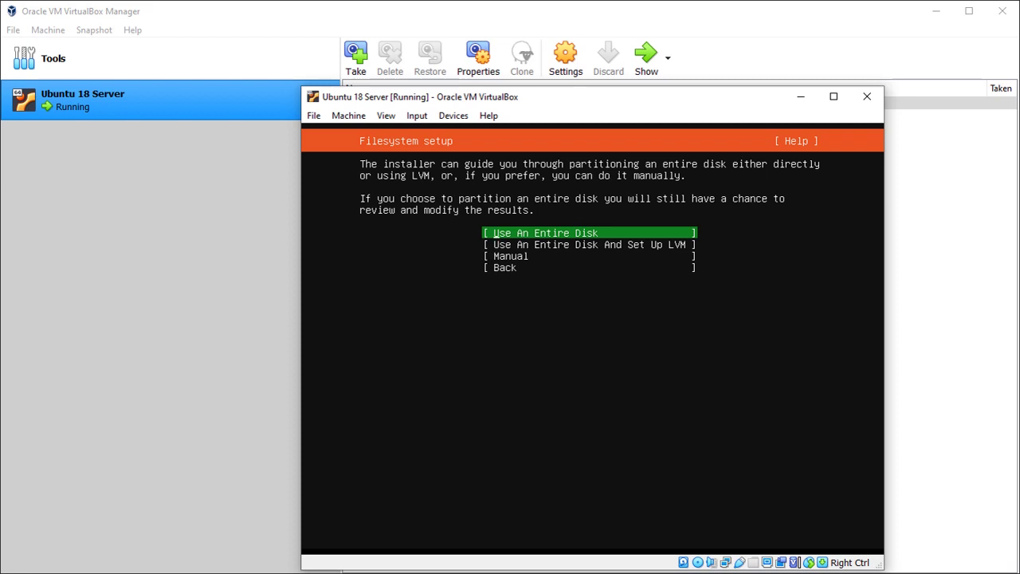
key("Down")
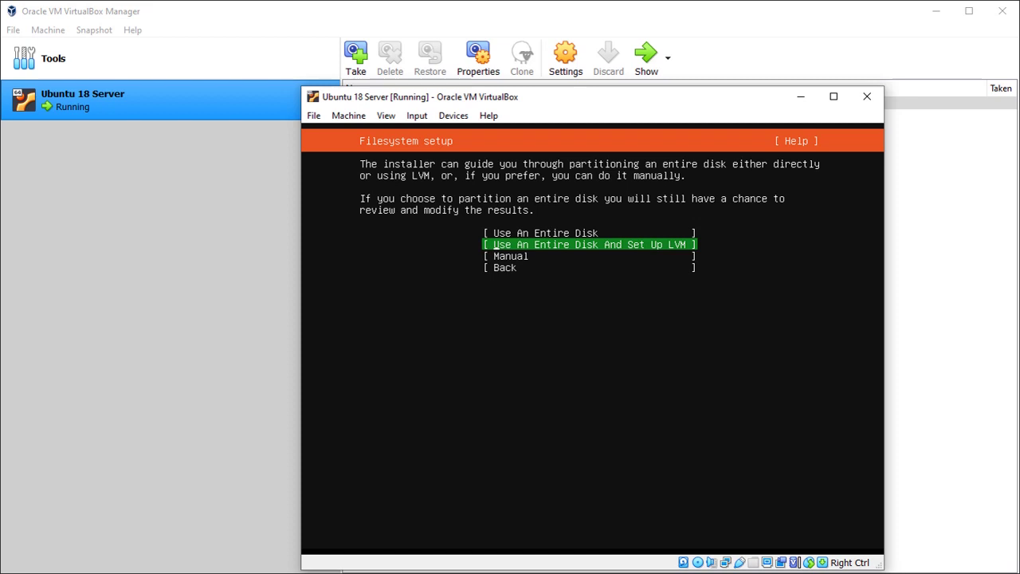
key("Return")
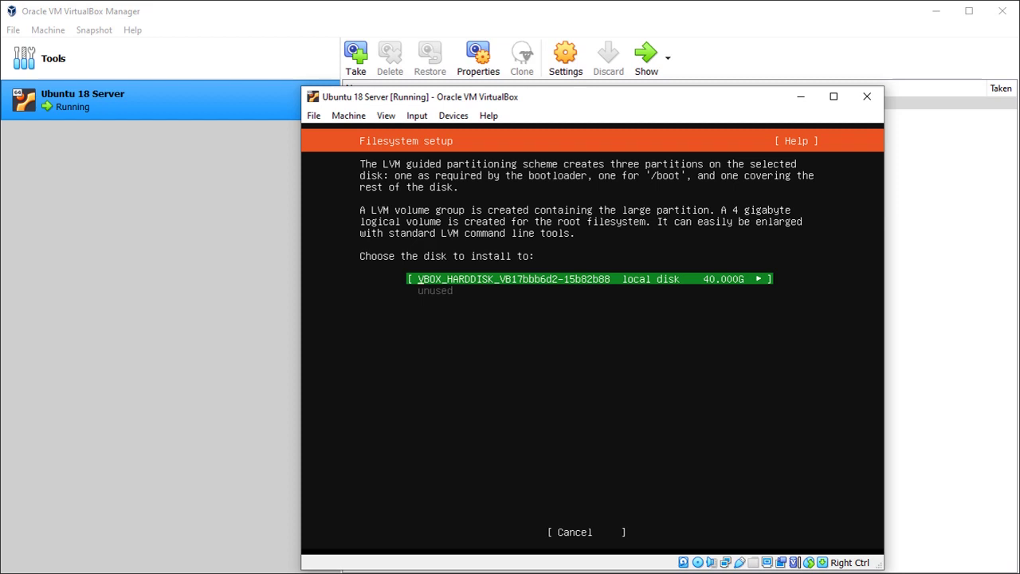
key("Return")
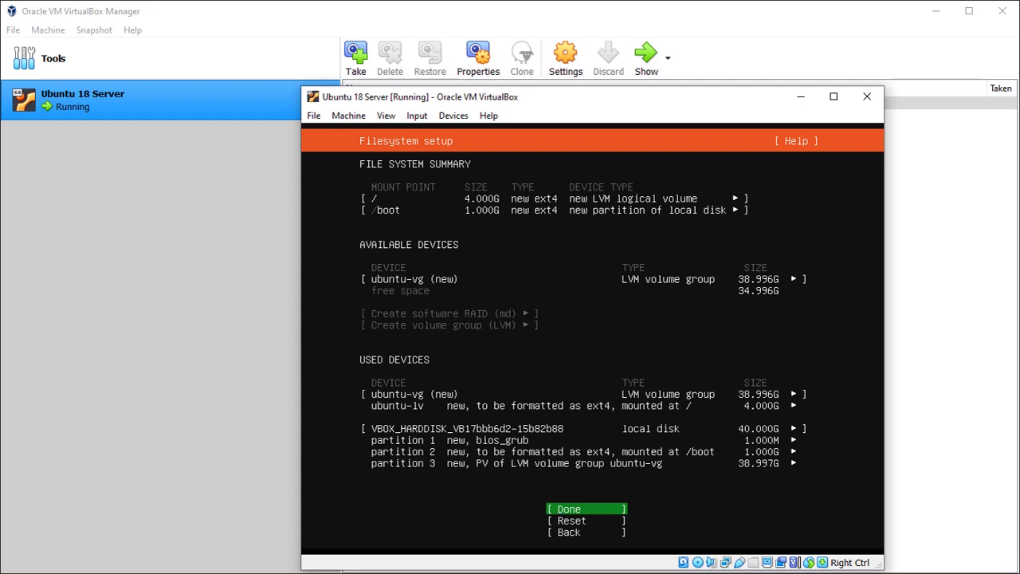
- Accept the proposed file system layout and confirm the destructive action to begin the installation
key("Return")
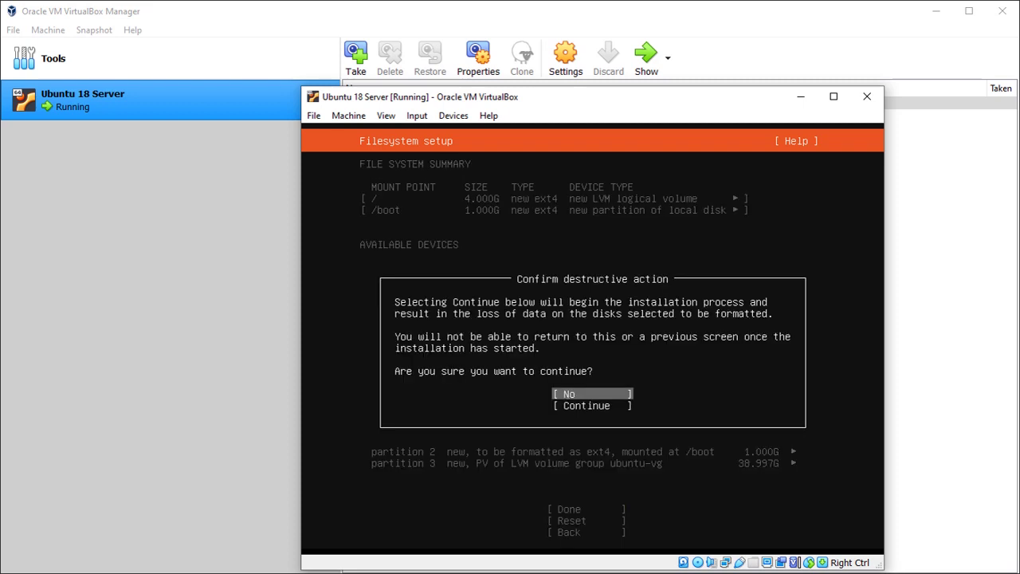
key("Down")
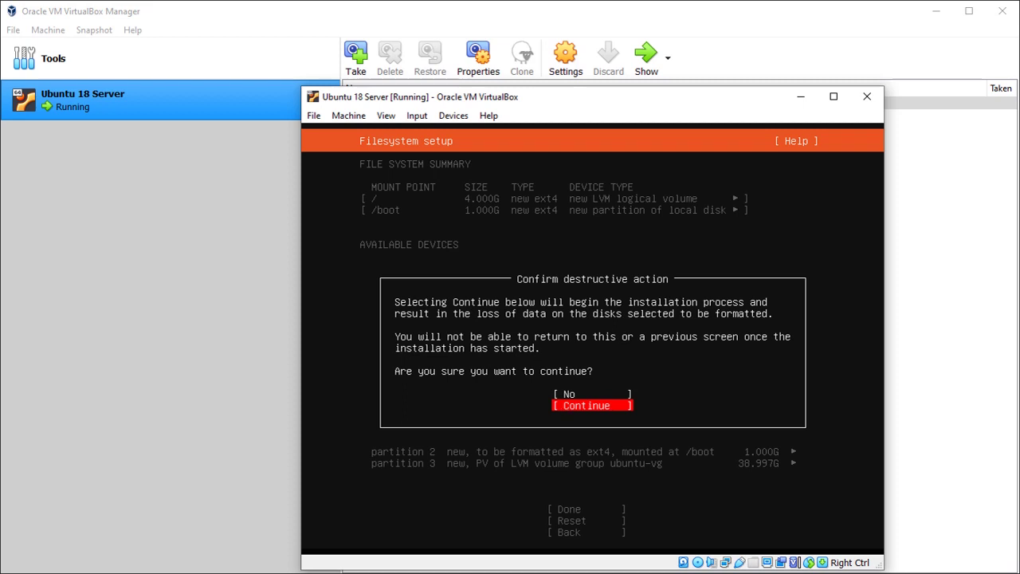
key("Return")
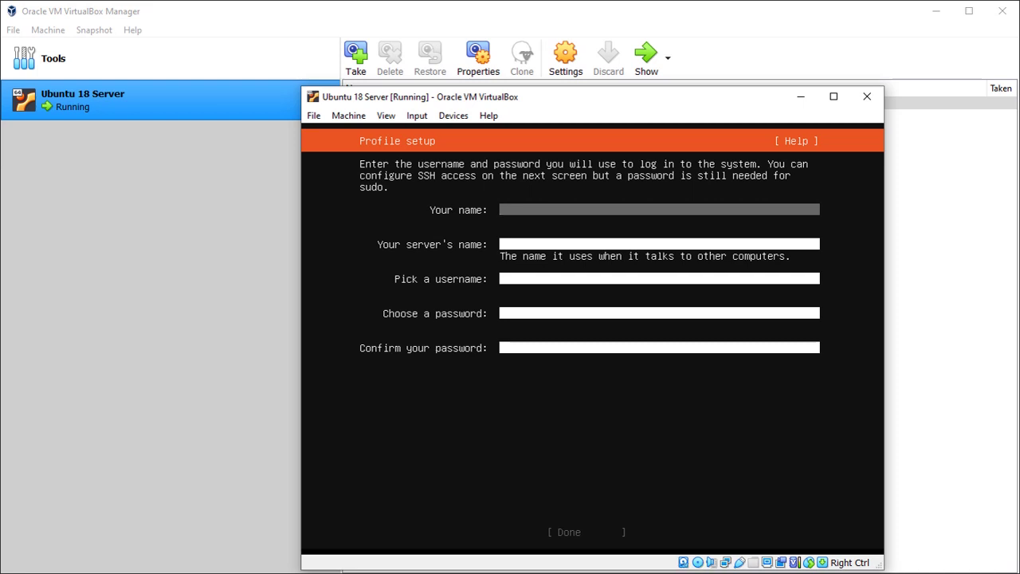
- Fill in the profile with the user's name, server name ubuntu, a username and the account password entered twice, and submit it
type("Amit")
key("Tab")
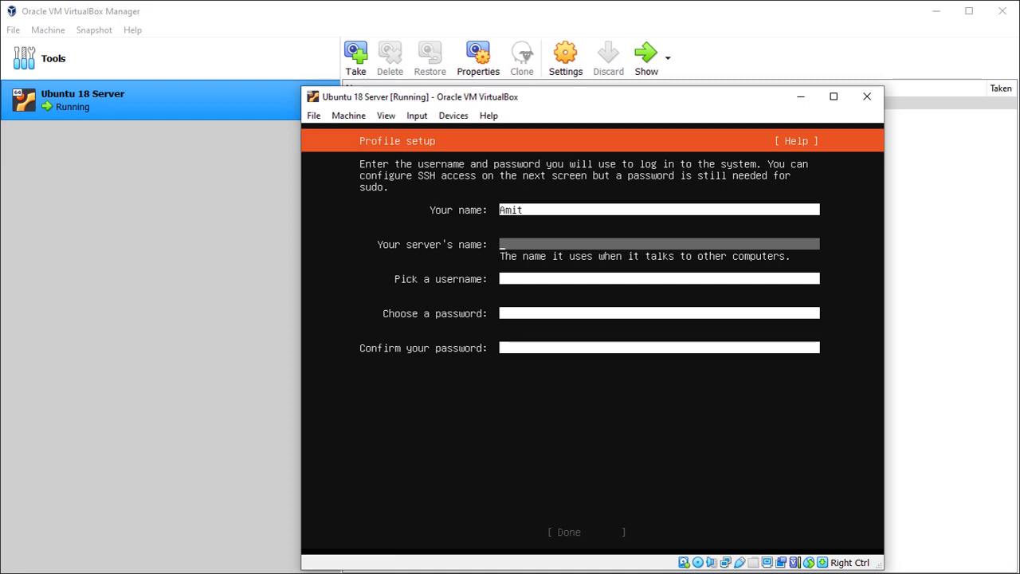
type("ubuntu")
key("Tab")
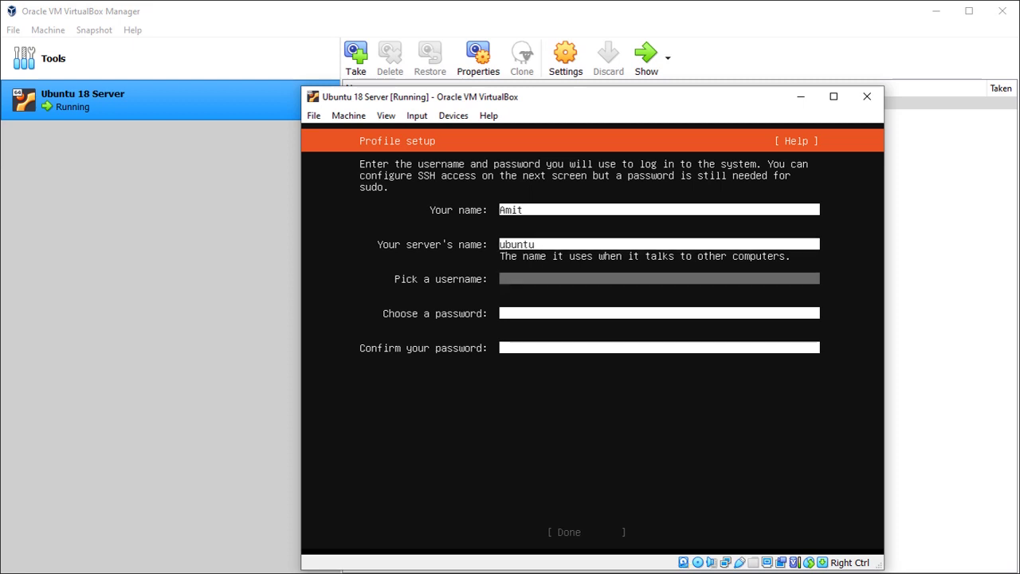
type("amit")
key("Tab")
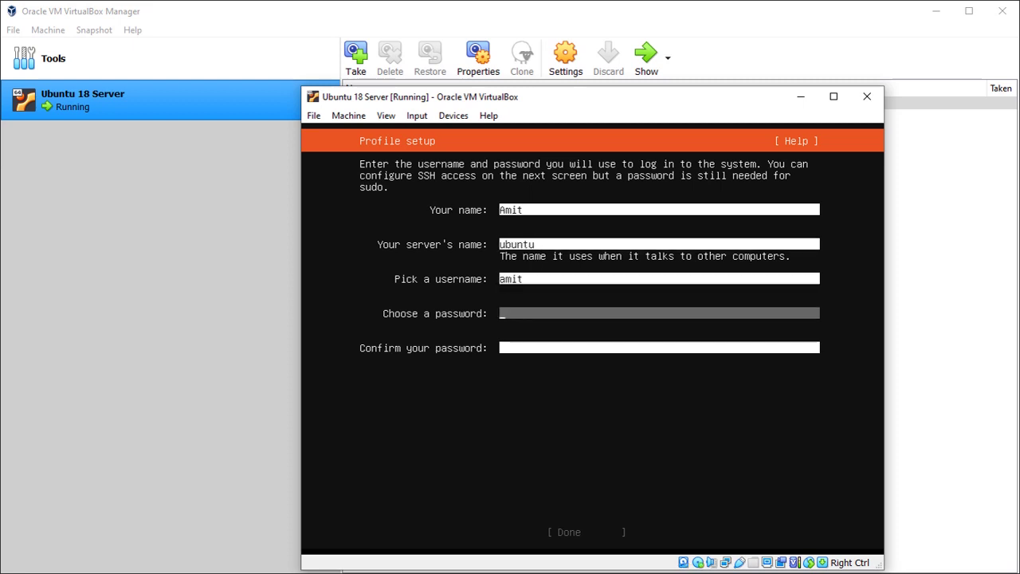
type("************")
key("Tab")
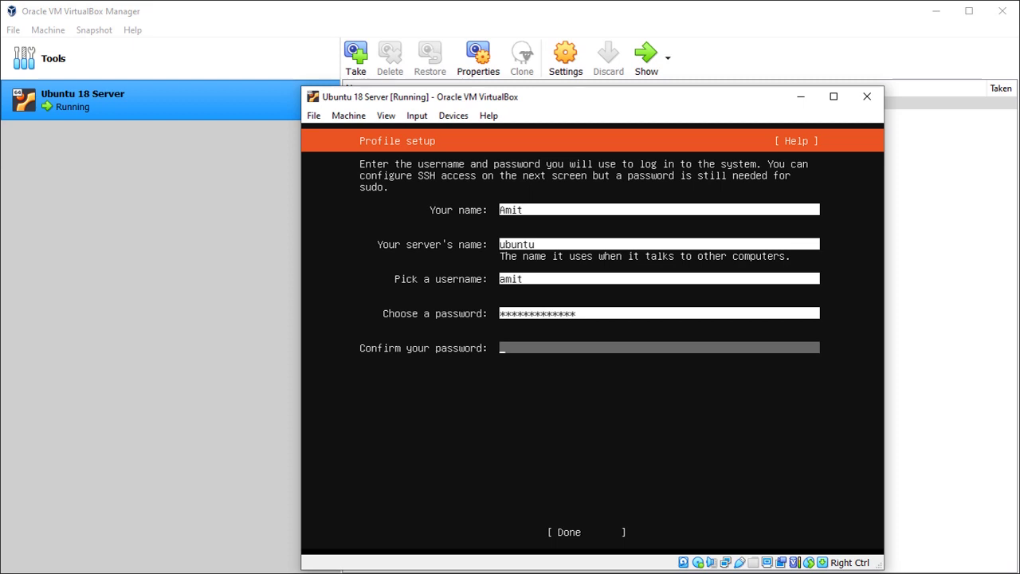
type("*************")
key("Tab")
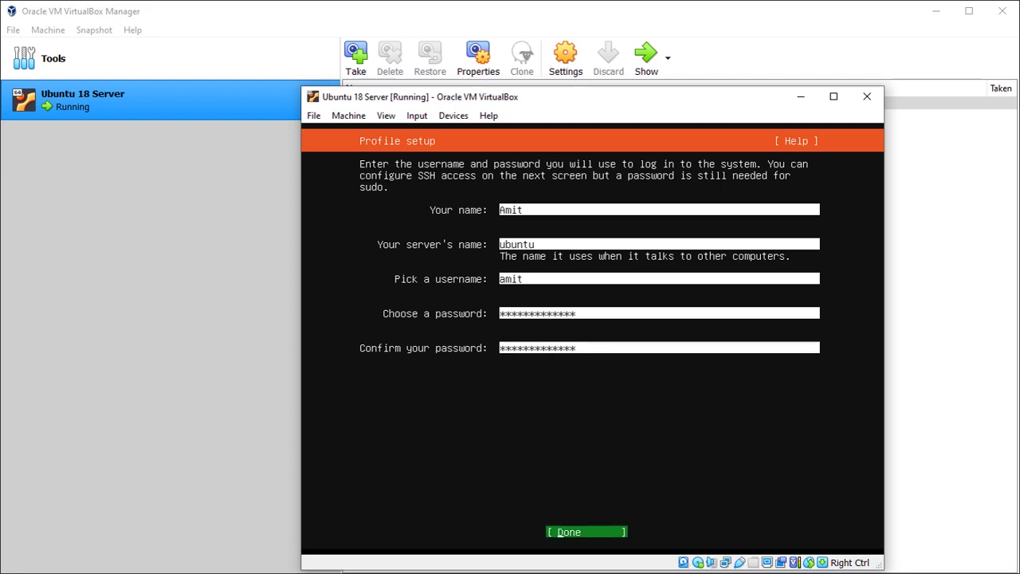
key("Return")
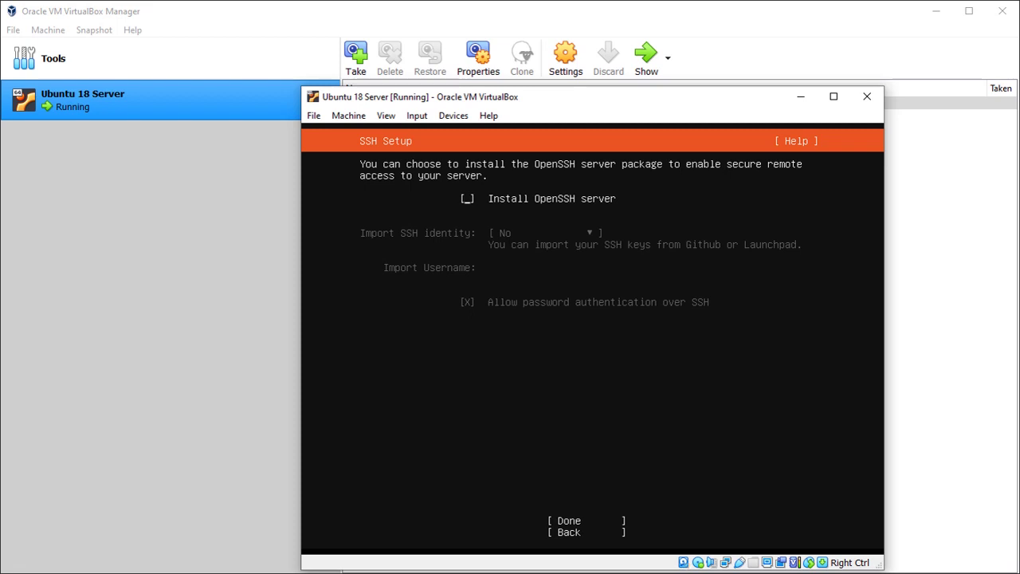
- Enable installation of the OpenSSH server, leave the SSH identity import at No, and complete the SSH setup
key("space")
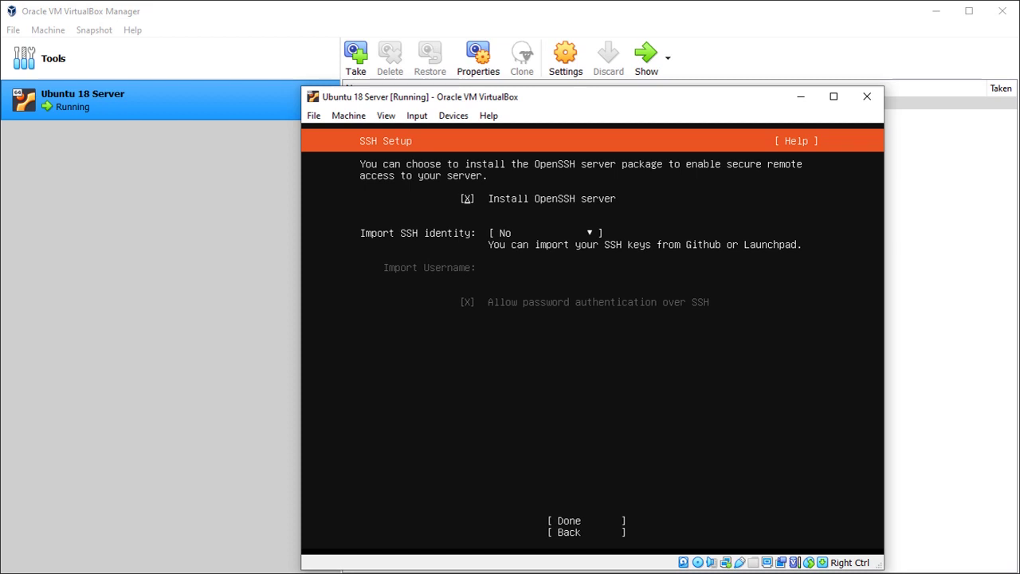
key("Down")
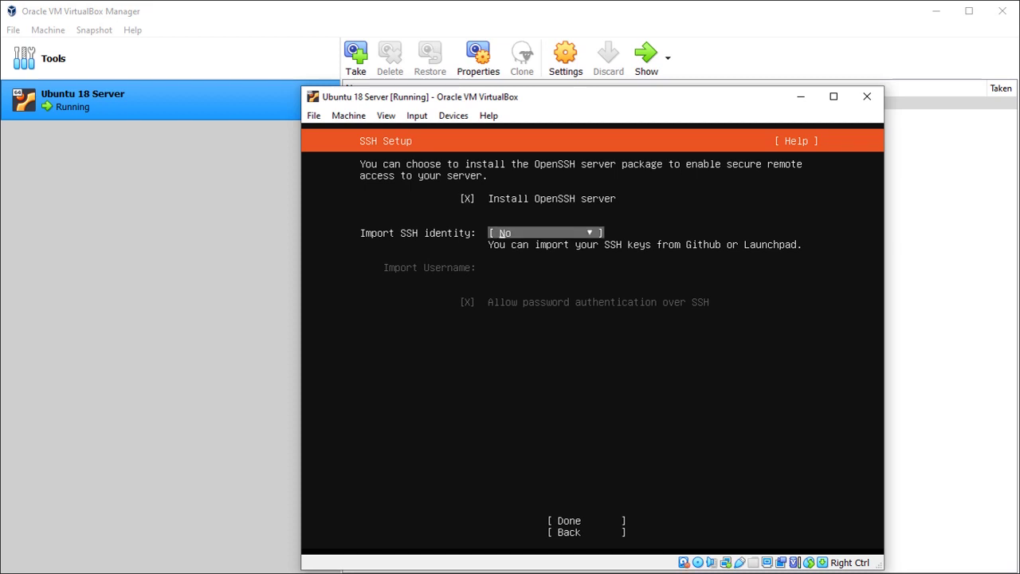
key("Down")
key("Down")
key("Up")
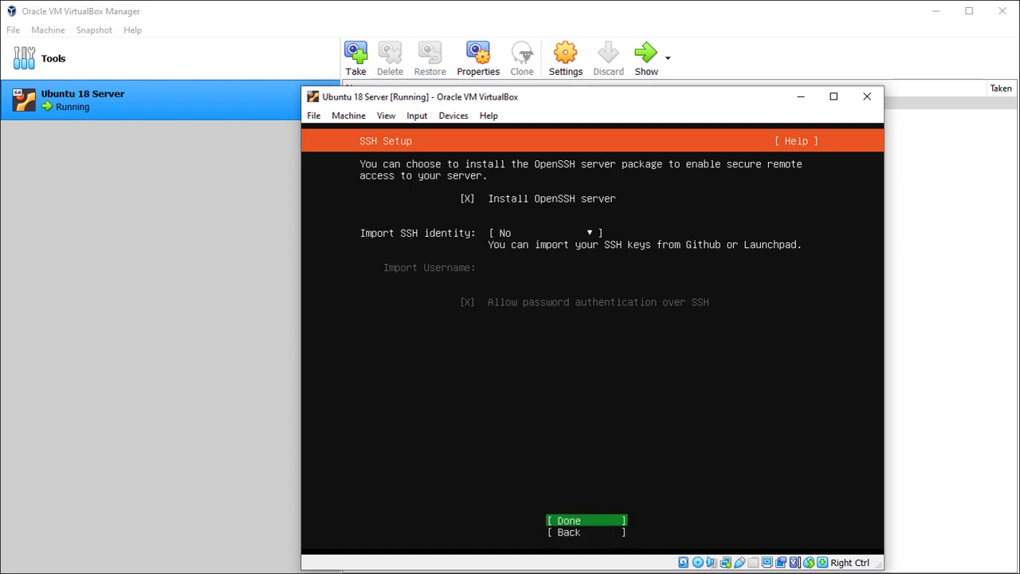
key("Up")
key("Up")
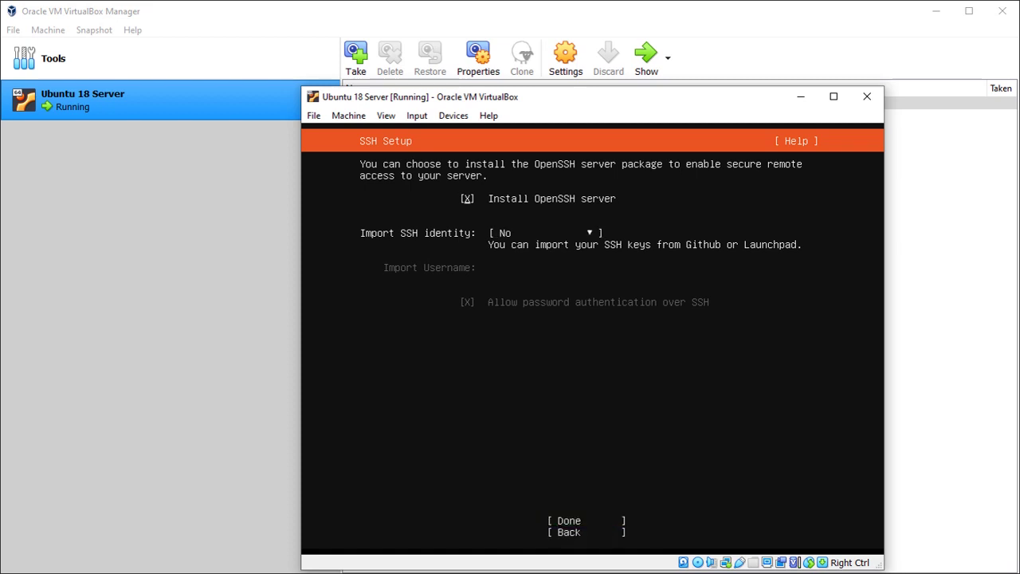
key("space")
key("space")
key("space")
key("space")
key("Down")
key("Down")
key("Down")
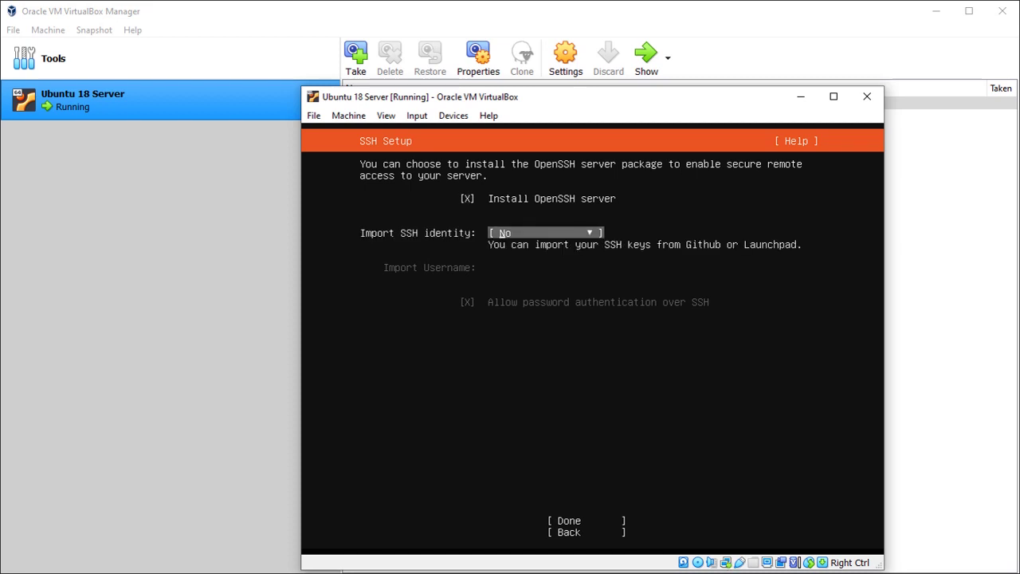
key("Up")
key("Return")
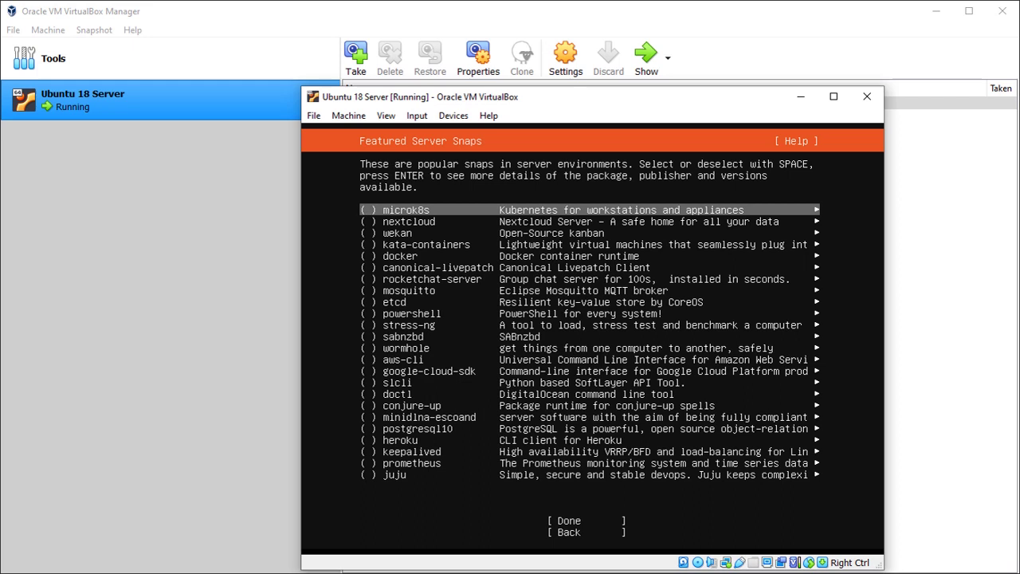
- Skip all the featured server snaps and continue the installation without selecting any
key("Down")
key("Down")
key("Down")
key("Down")
key("Down")
key("Down")
key("Down")
key("Down")
key("Down")
key("Down")
key("Down")
key("Down")
key("Down")
key("Down")
key("Down")
key("Down")
key("Down")
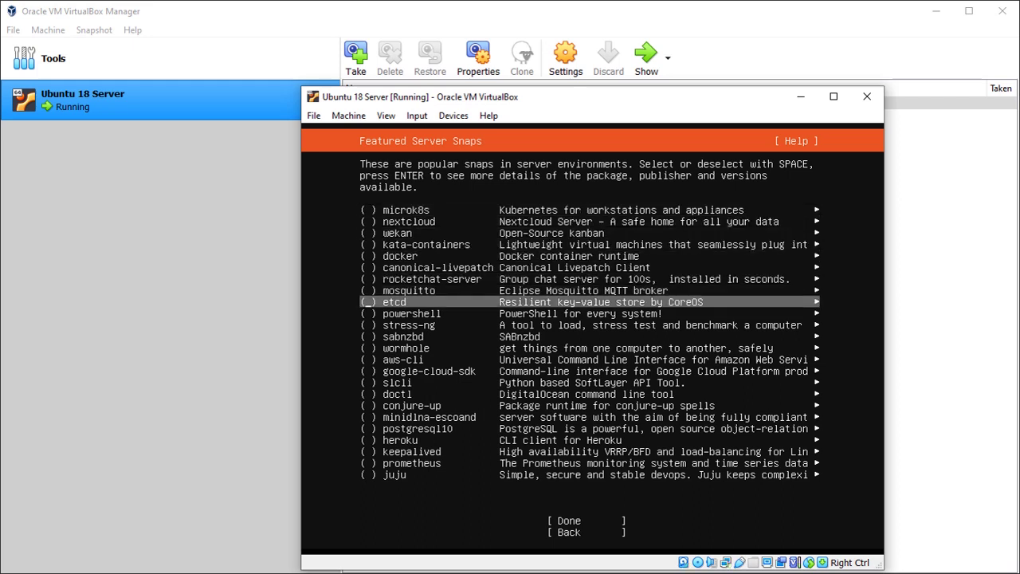
key("Down")
key("Down")
key("Down")
key("Down")
key("Down")
key("Down")
key("Down")
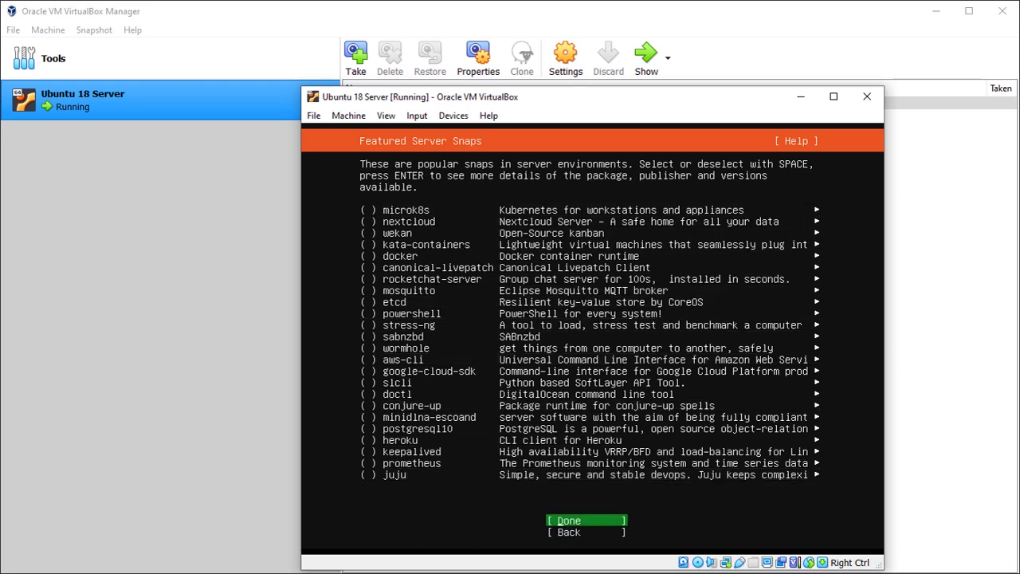
key("Return")
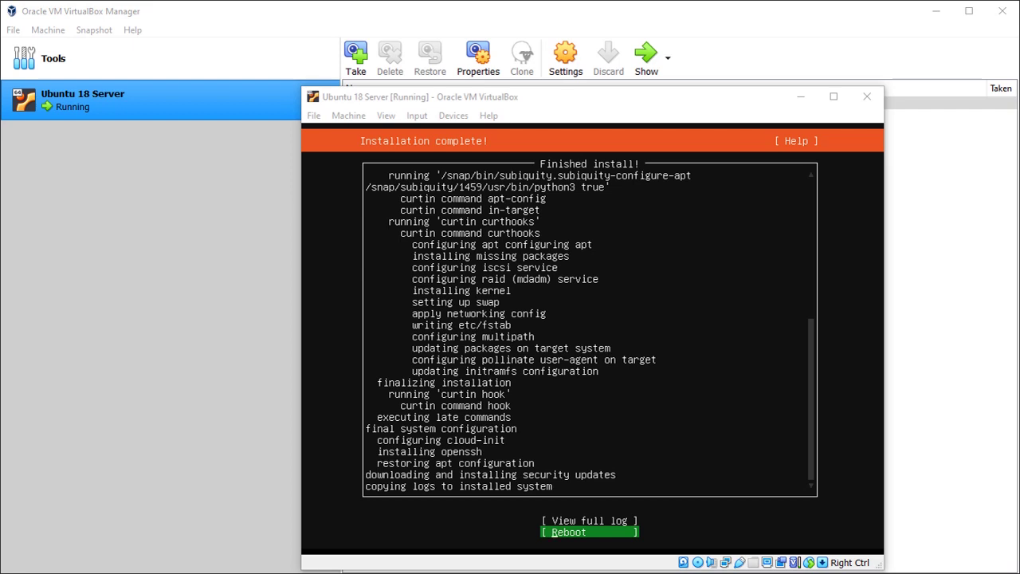
- Reboot into the installed system, continuing past the installation medium removal prompt, and dismiss the mouse pointer integration notice
left_click(871, 354)
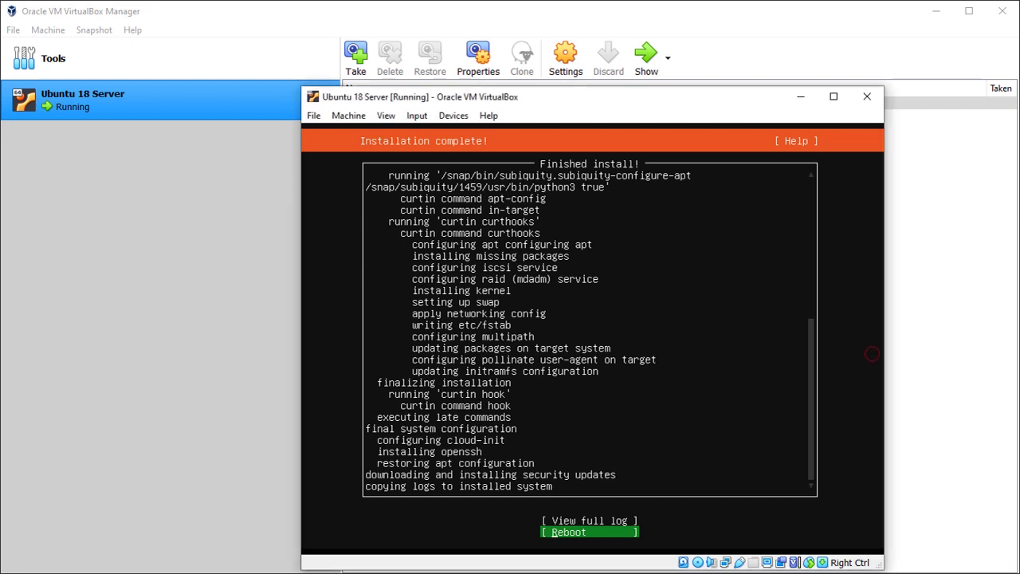
key("Return")
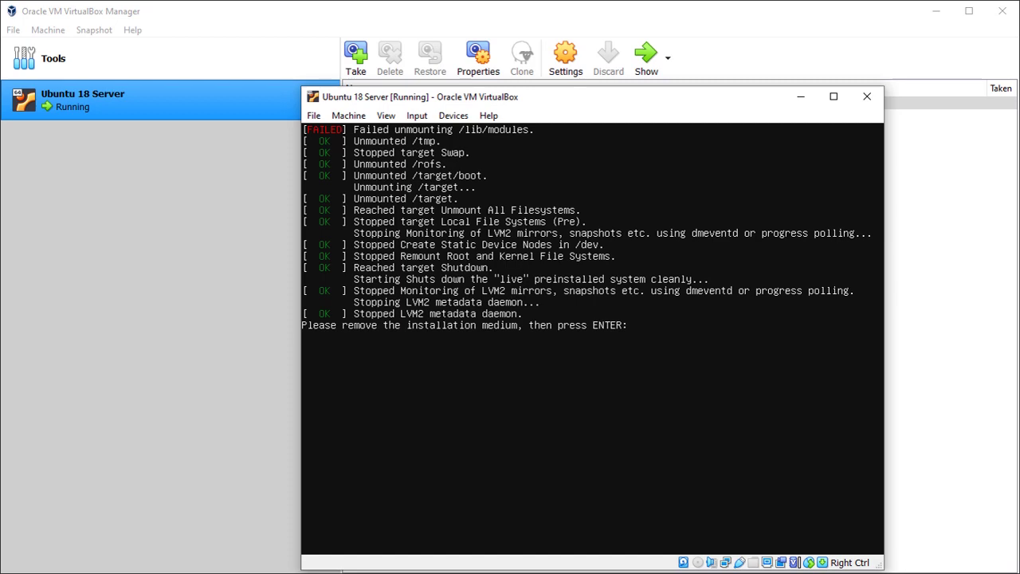
key("Return")
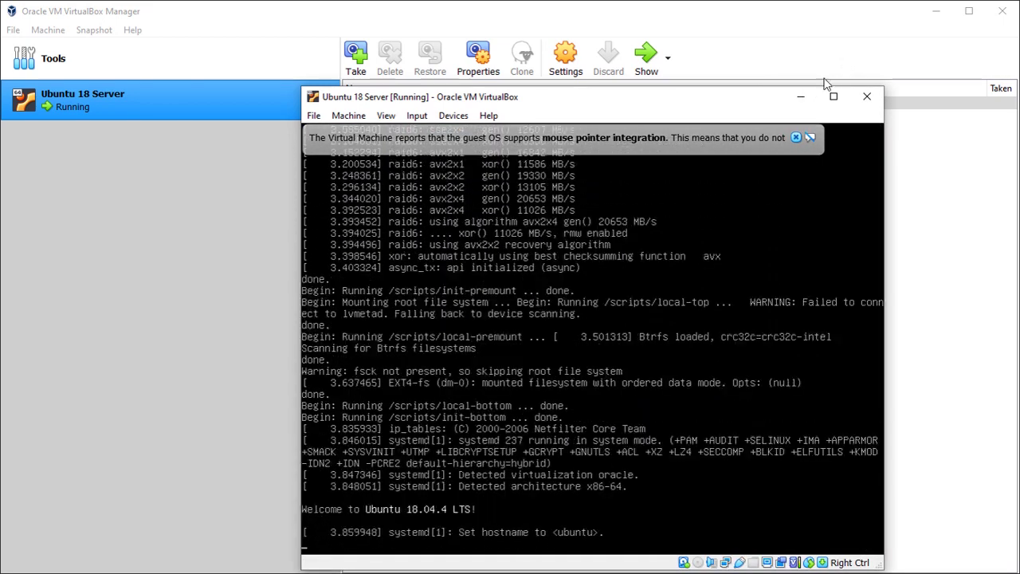
left_click(796, 137)
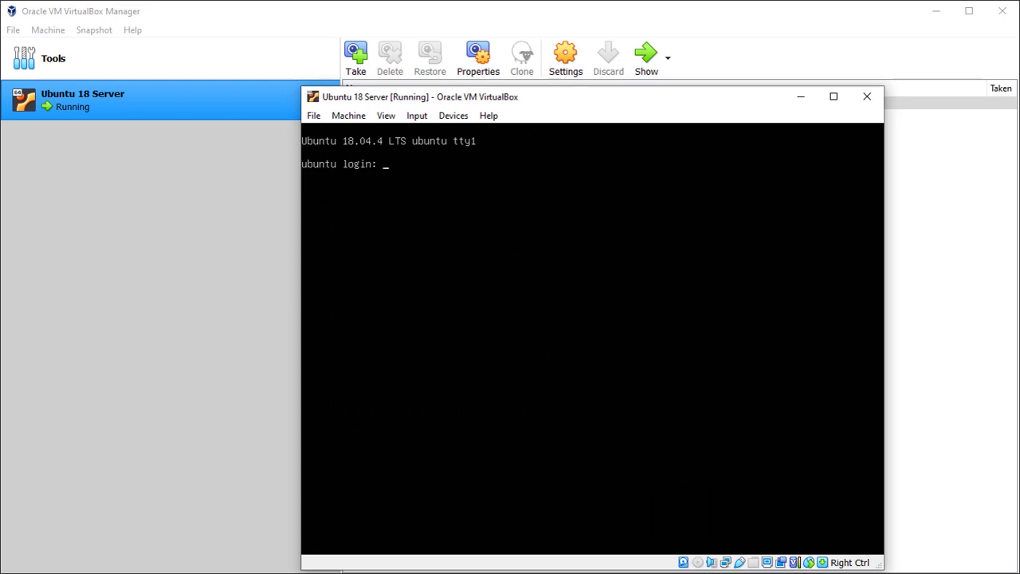
- Bring up a fresh login prompt on the server and log in with the account's username and password
key("Return")
key("Return")
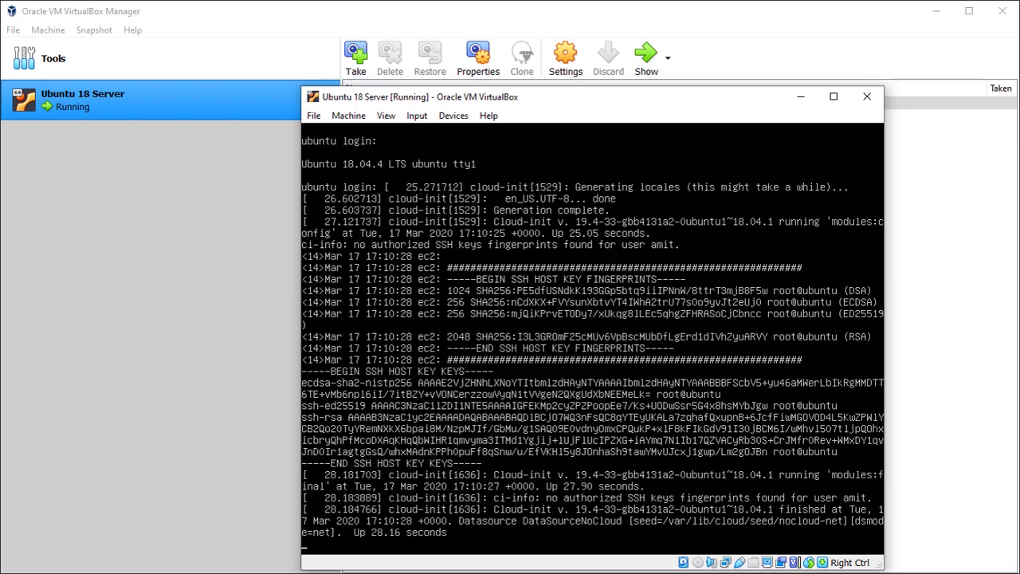
key("Return")
key("Return")
key("Return")
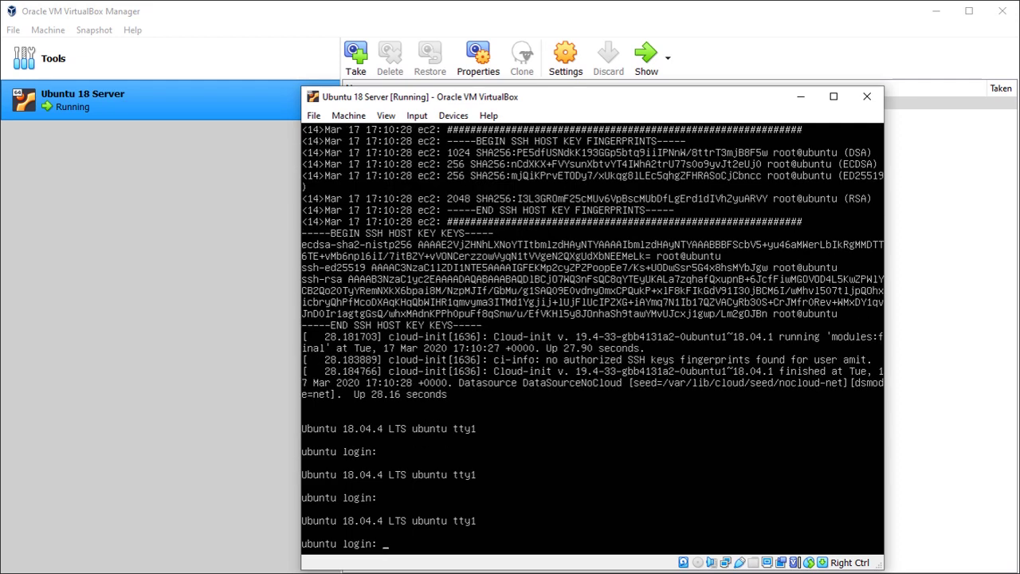
type("amit")
key("Return")
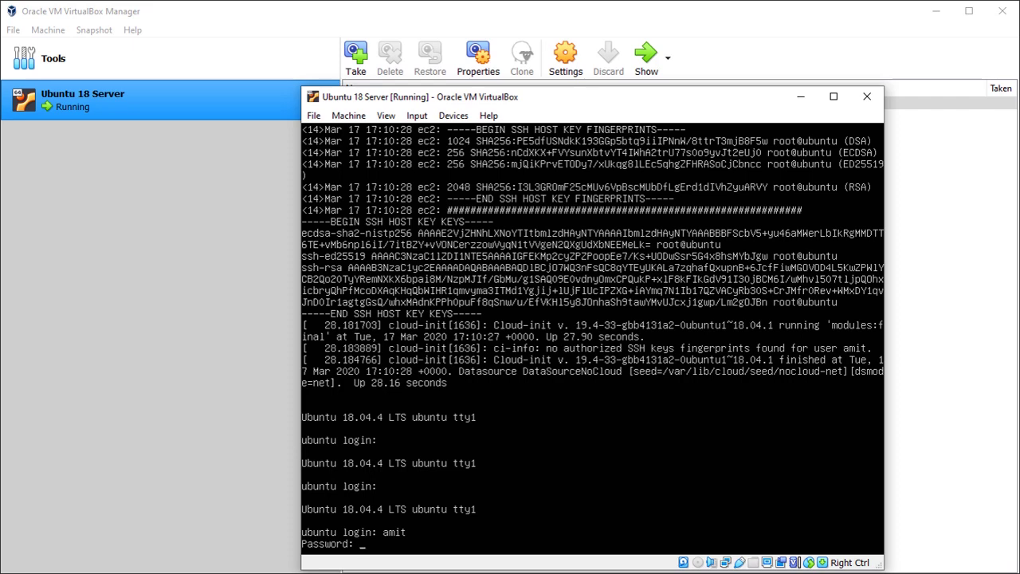
key("Return")
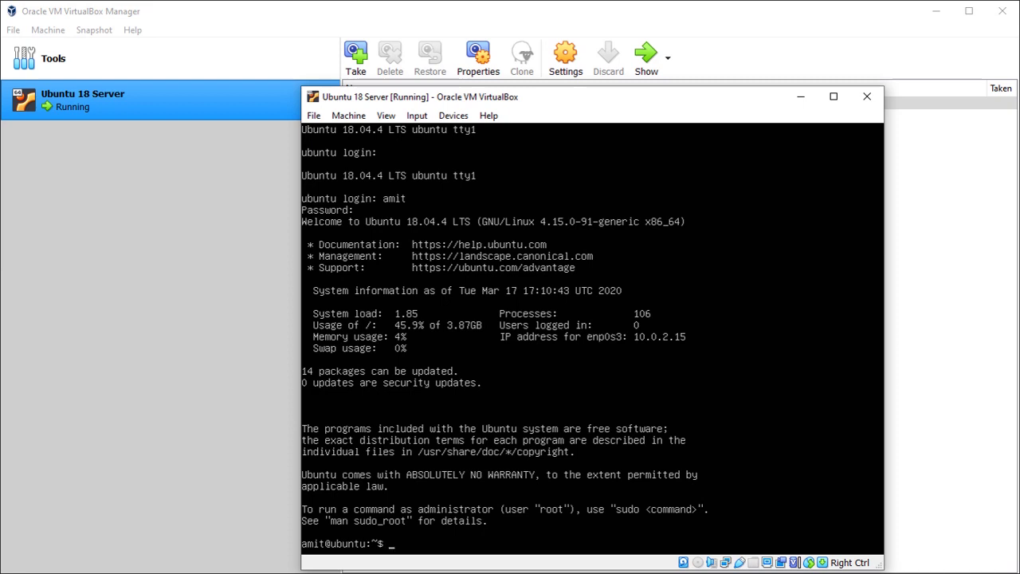
- Refresh the package lists with sudo apt-get update -y, entering the sudo password when asked
type("sudo apt-get update")
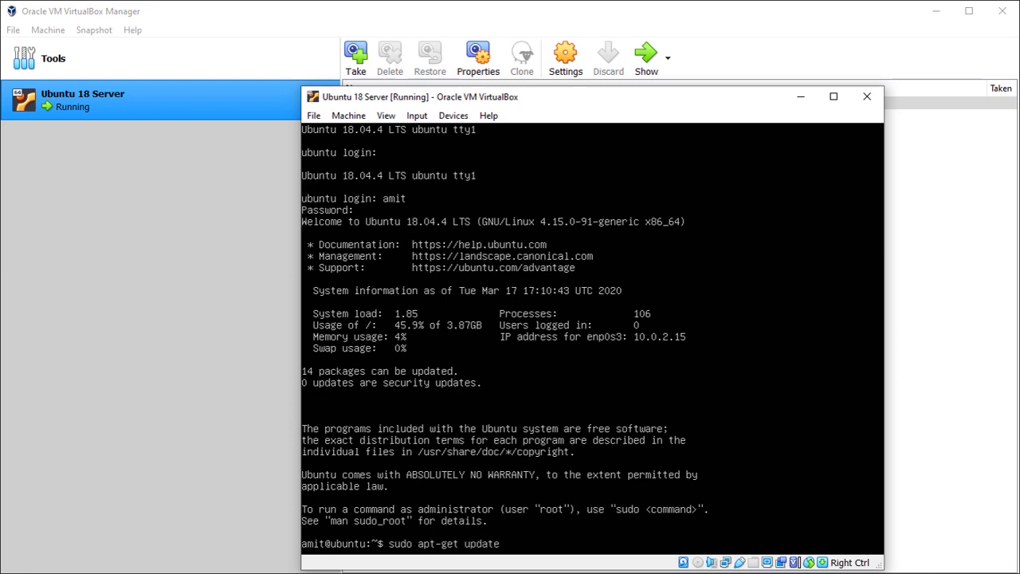
type(" -y")
key("Return")
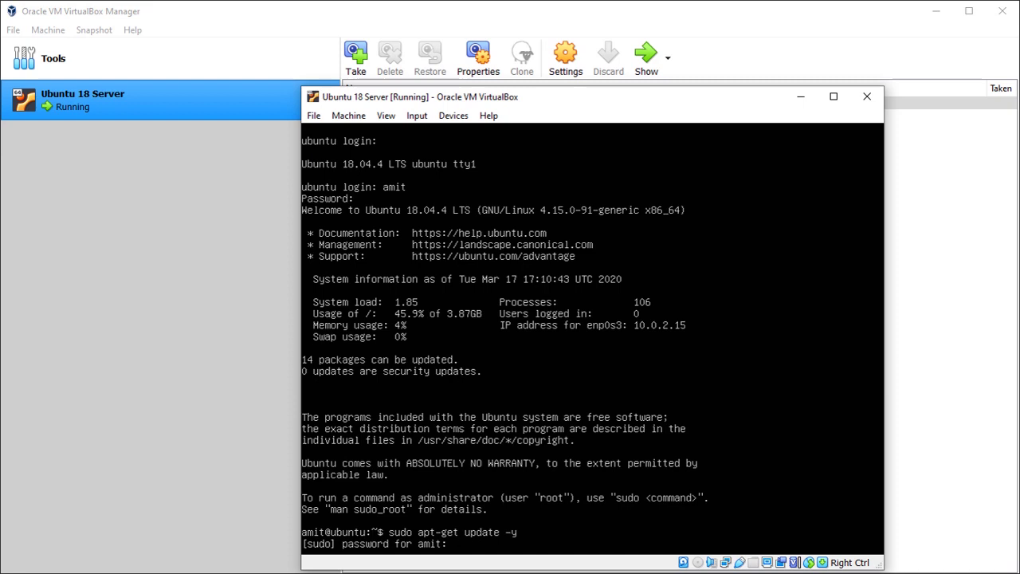
key("Return")
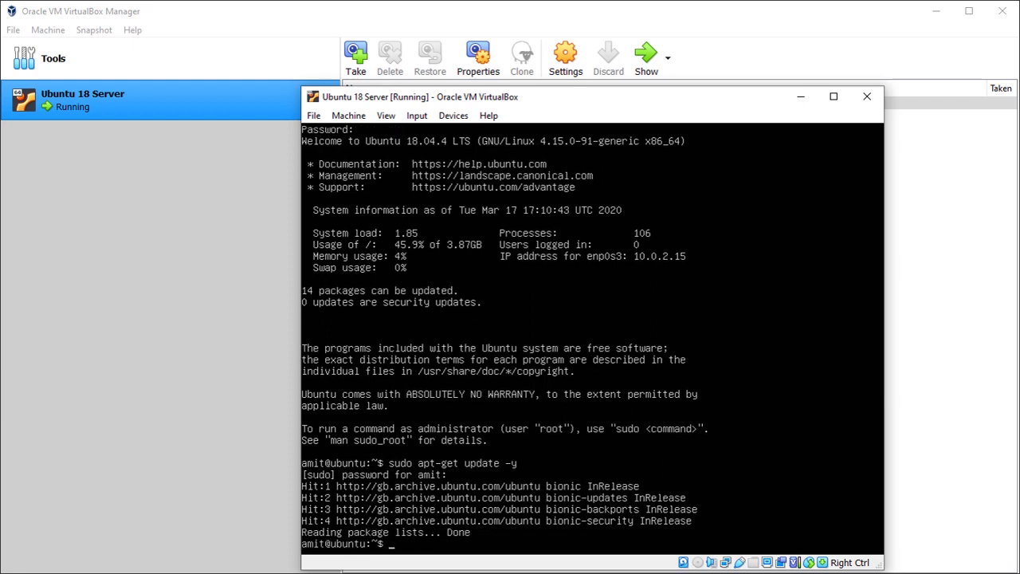
- Reuse the previous command, changing update to upgrade, to run sudo apt-get upgrade -y
key("Up")
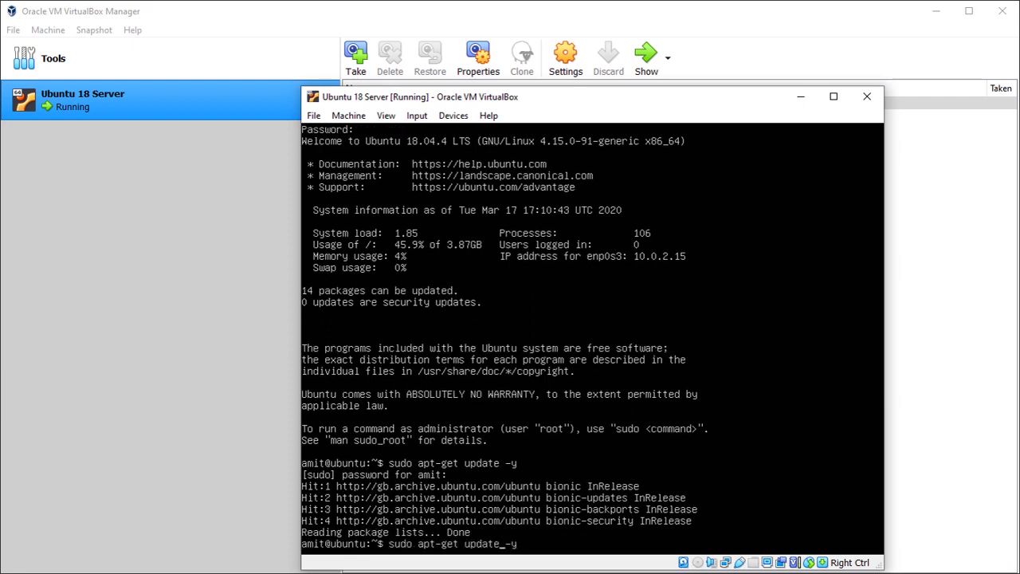
key("BackSpace")
key("BackSpace")
key("BackSpace")
type("grade")
key("Return")
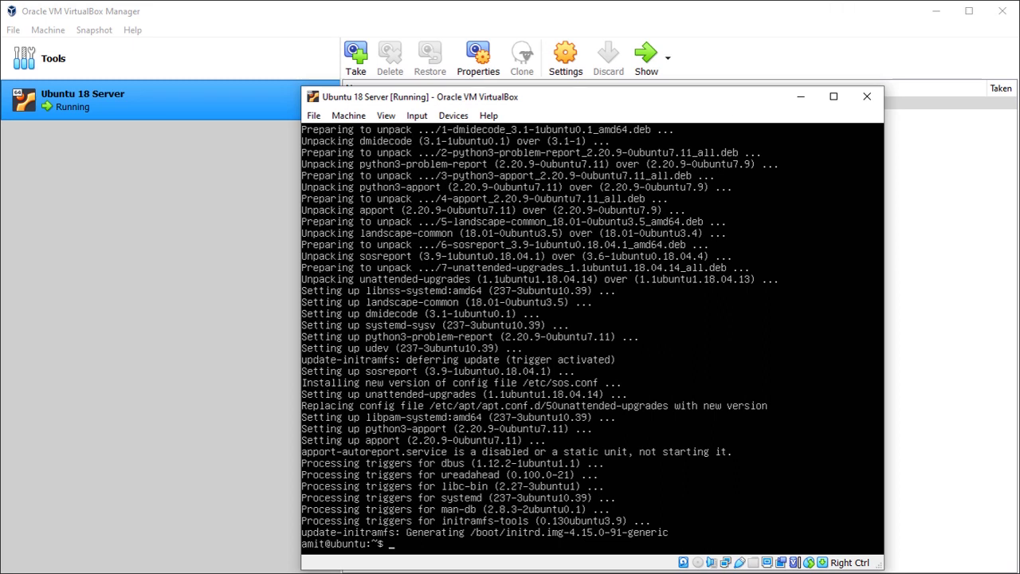
- Restart the server with systemctl reboot and dismiss the mouse pointer integration notice
type("systemctl reboot")
key("Return")
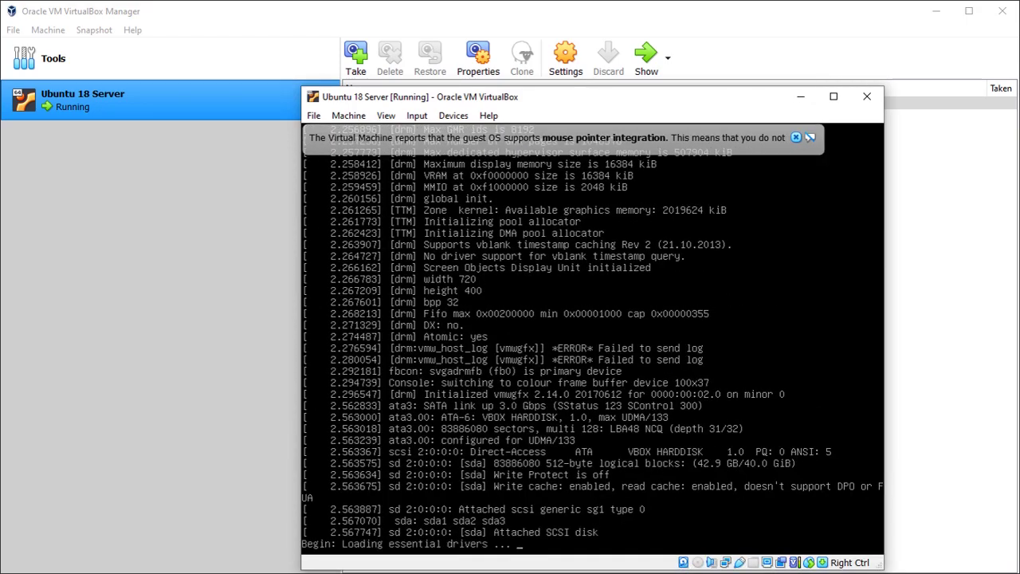
left_click(796, 137)
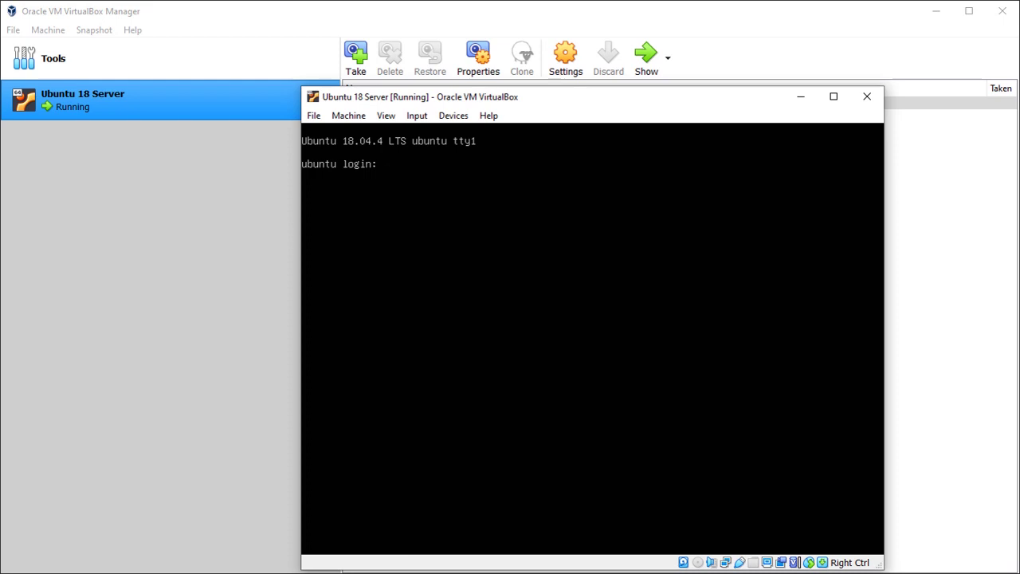
key("End")
key("End")
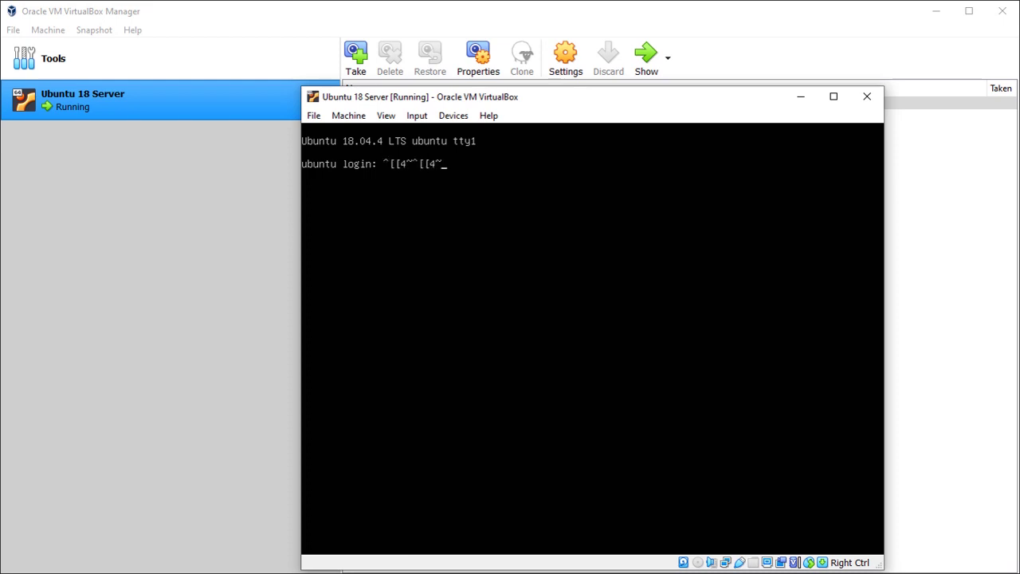